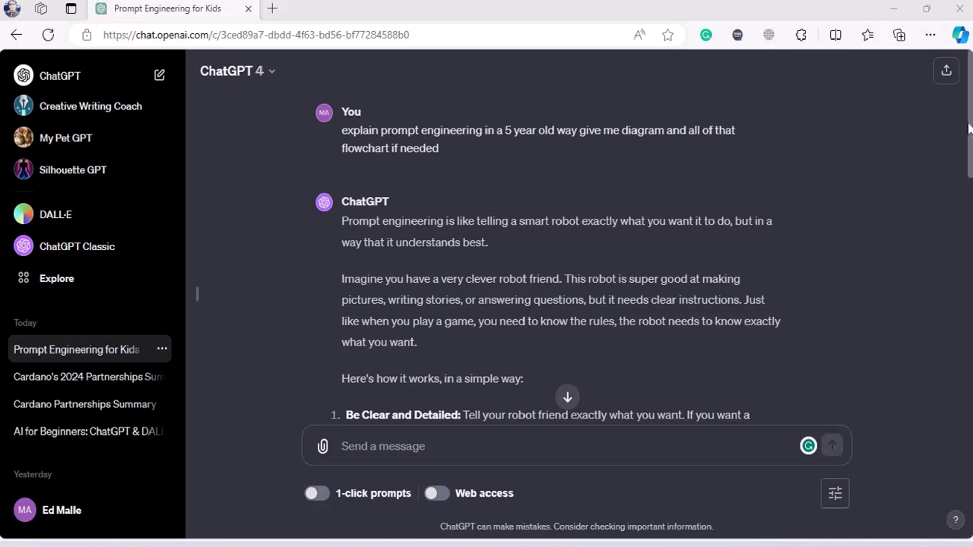
# - Highlight 'prompt engineering' in the question and the reply's first paragraph, then clear the highlight
pyautogui.moveTo(388, 133)
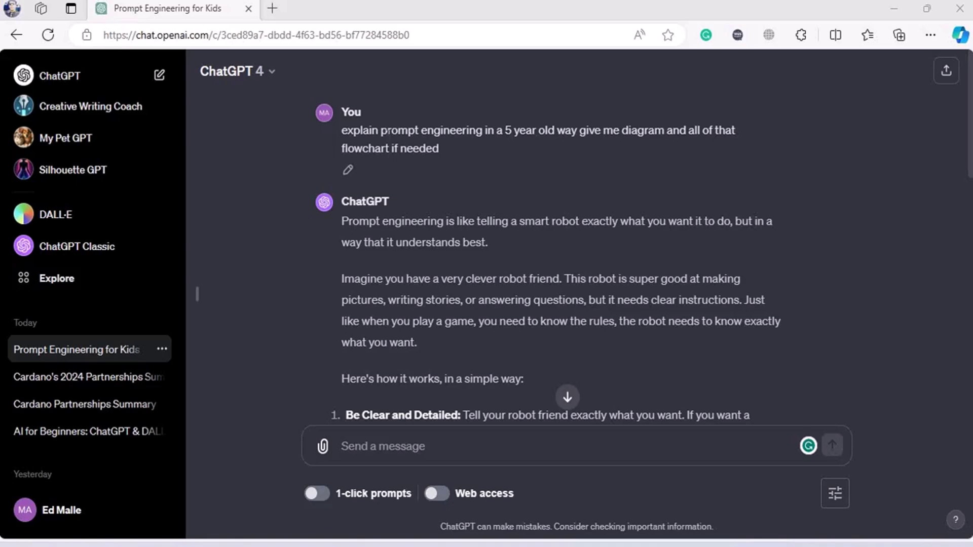
pyautogui.moveTo(381, 133); pyautogui.dragTo(483, 136)
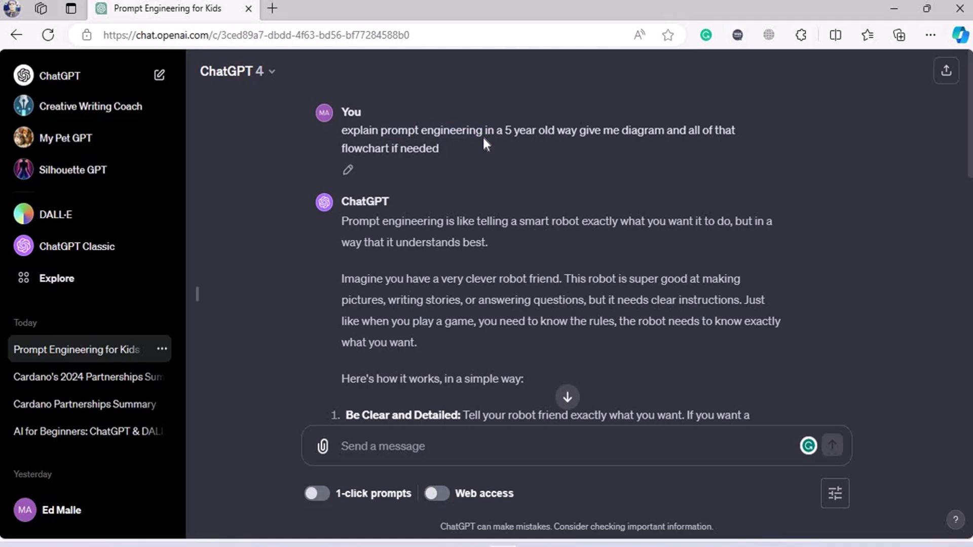
pyautogui.moveTo(545, 133); pyautogui.dragTo(589, 133)
pyautogui.moveTo(339, 221); pyautogui.dragTo(510, 247)
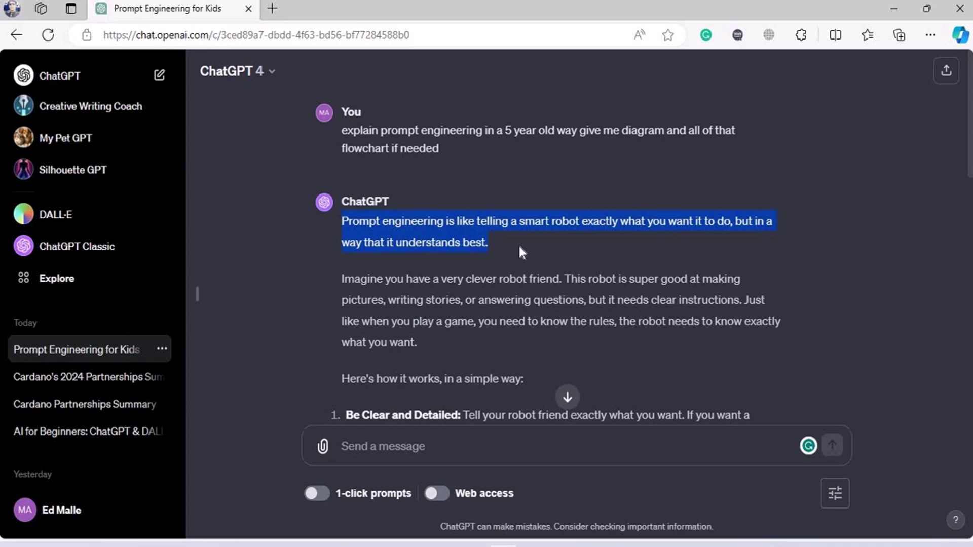
pyautogui.click(519, 247)
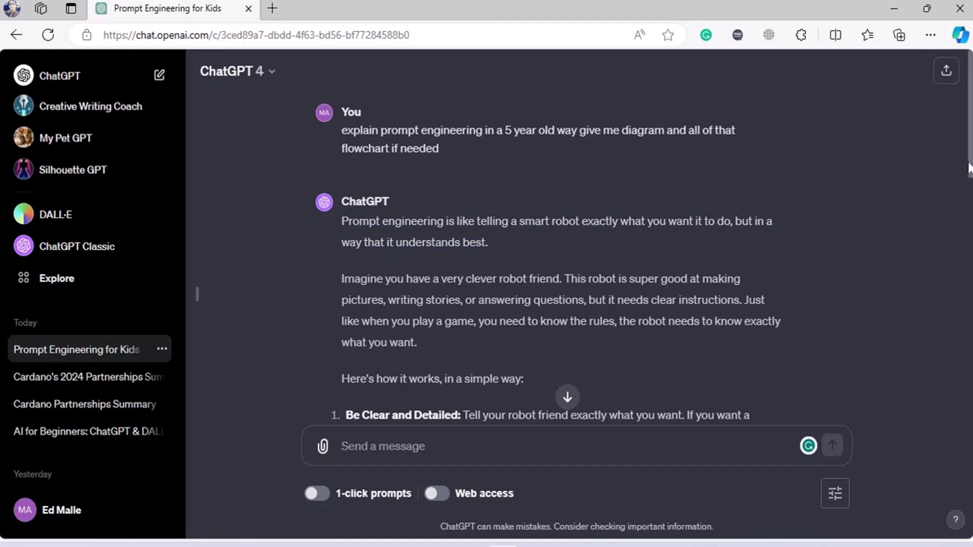
# - Scroll down the reply to the colourful Prompt Engineering flowchart image
pyautogui.moveTo(967, 180); pyautogui.dragTo(958, 219)
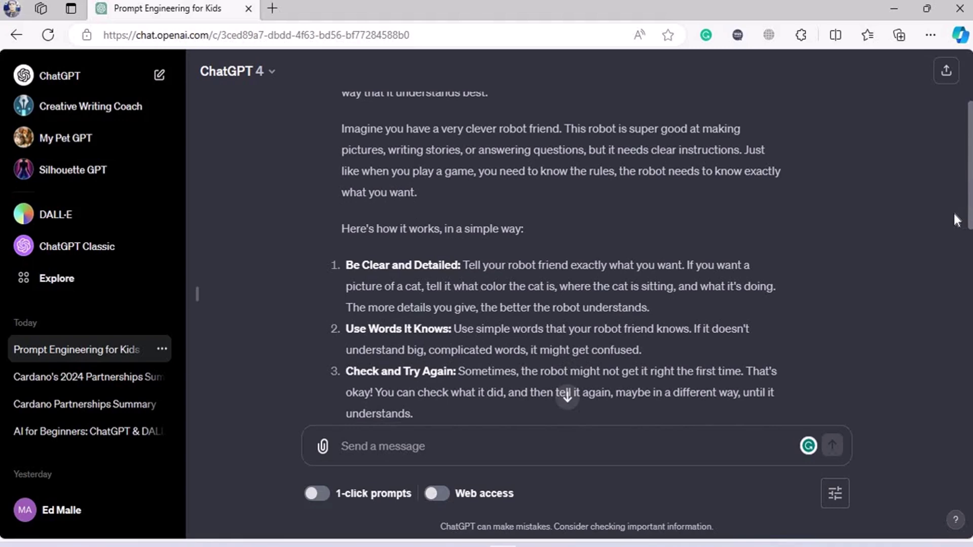
pyautogui.moveTo(957, 219); pyautogui.dragTo(928, 356)
pyautogui.scroll(-1, 930, 359)
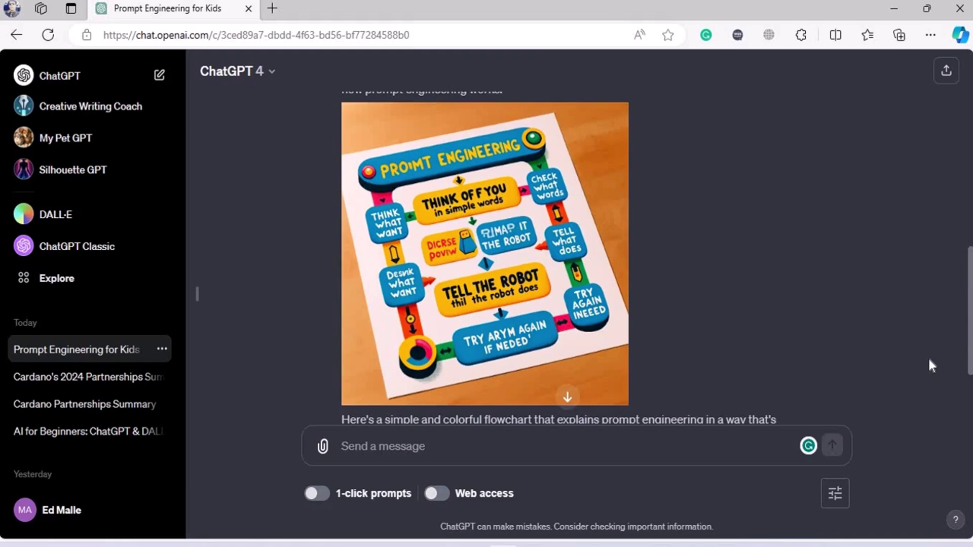
pyautogui.scroll(1, 929, 359)
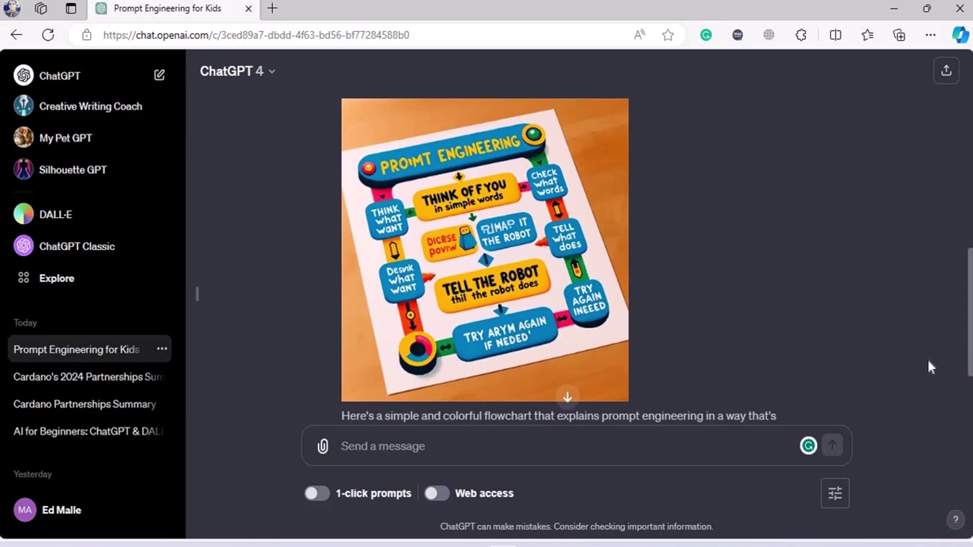
pyautogui.scroll(1, 928, 361)
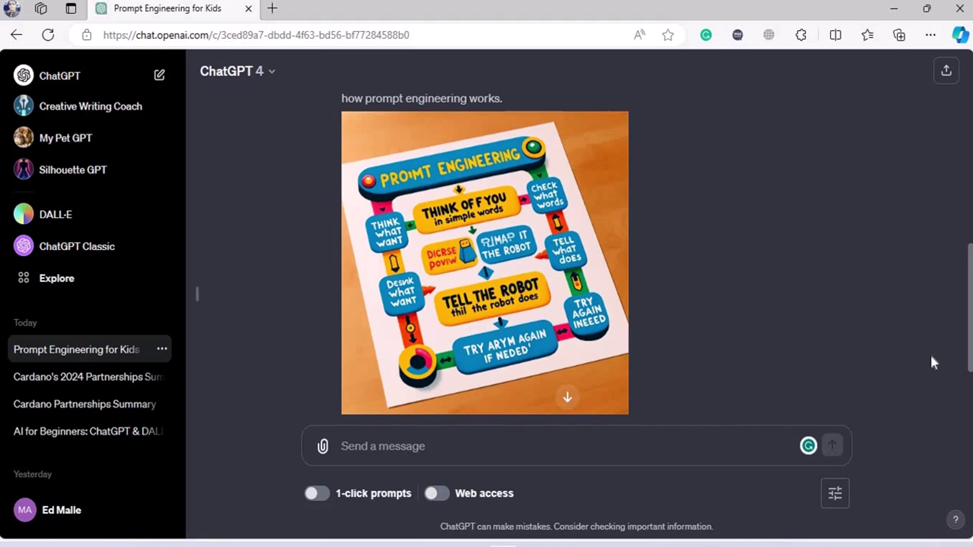
pyautogui.scroll(6, 958, 284)
pyautogui.scroll(-6, 956, 299)
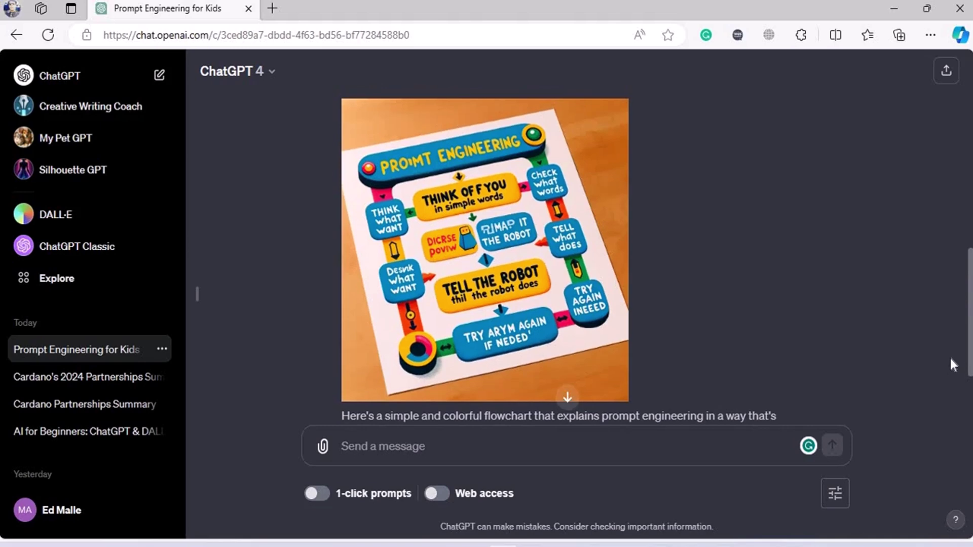
pyautogui.scroll(1, 950, 356)
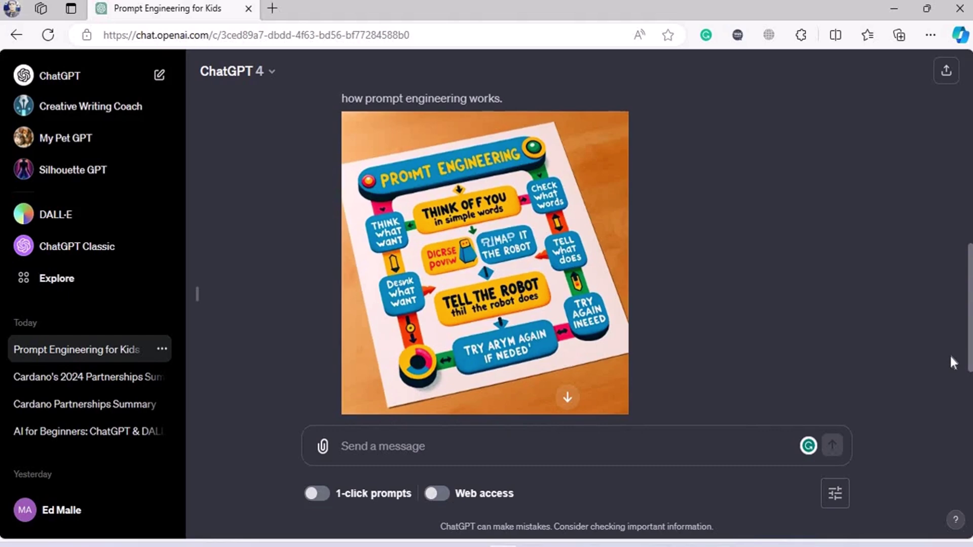
pyautogui.scroll(-3, 952, 405)
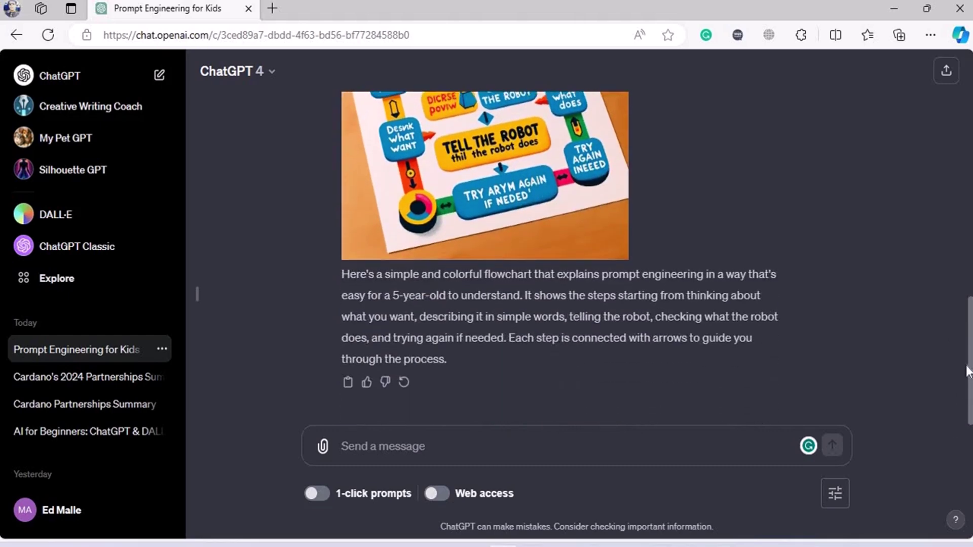
pyautogui.scroll(4, 971, 355)
pyautogui.moveTo(971, 352); pyautogui.dragTo(969, 360)
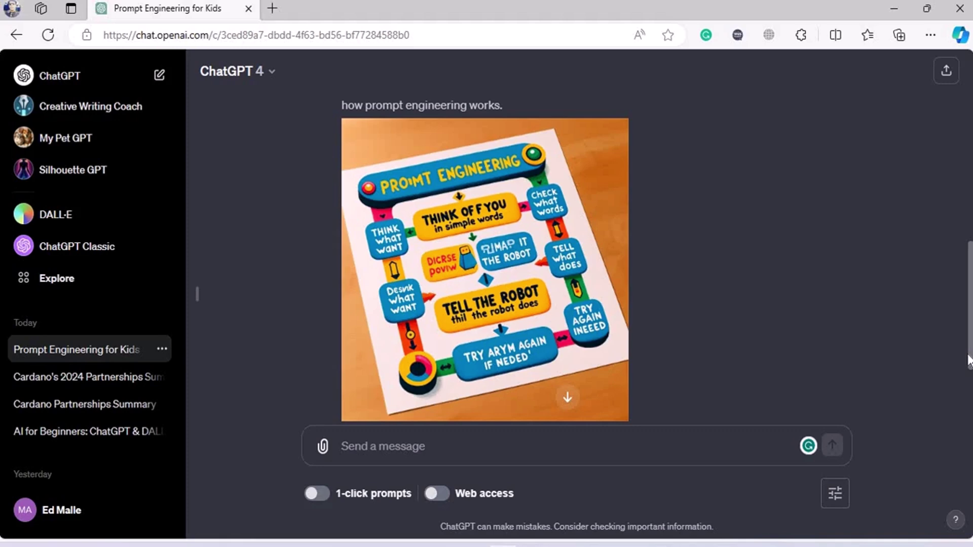
pyautogui.moveTo(969, 360); pyautogui.dragTo(968, 362)
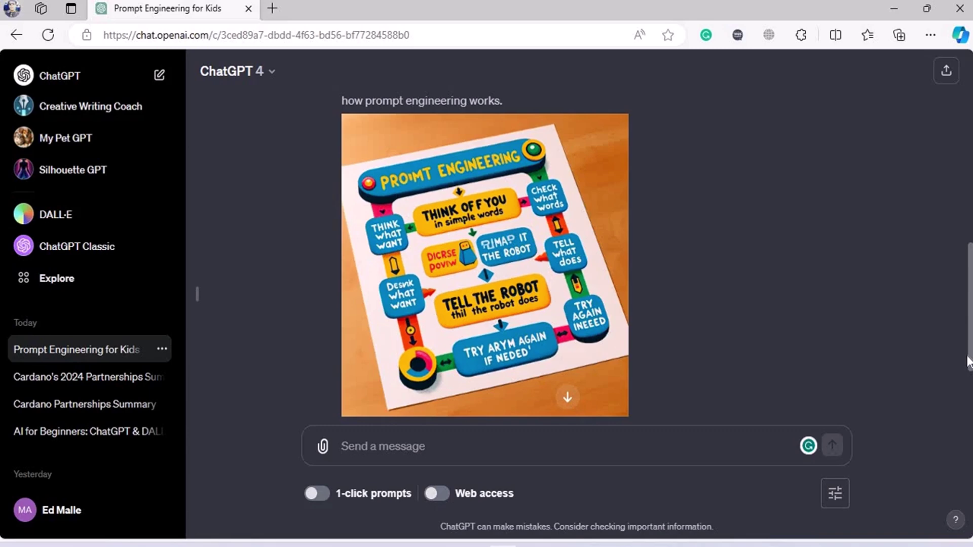
pyautogui.moveTo(968, 361); pyautogui.dragTo(968, 363)
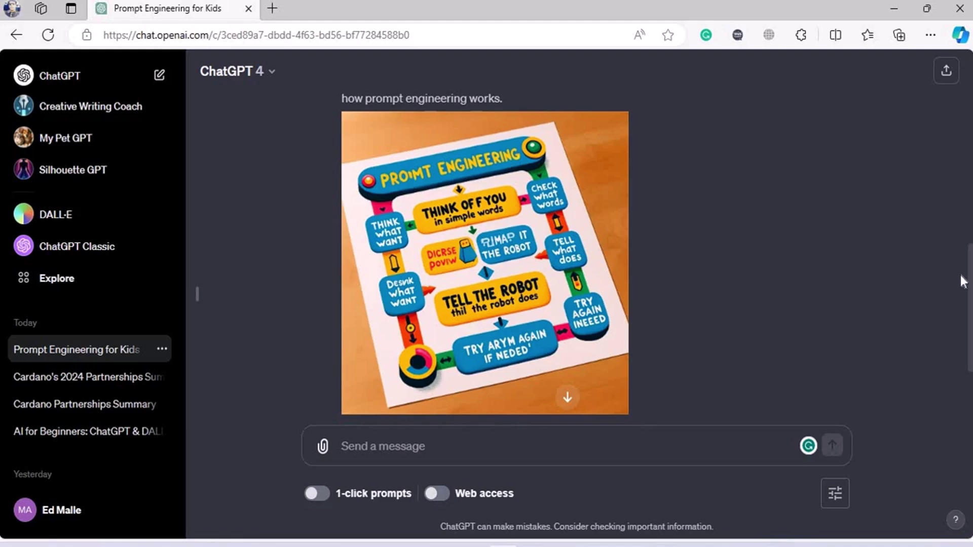
pyautogui.scroll(5, 963, 269)
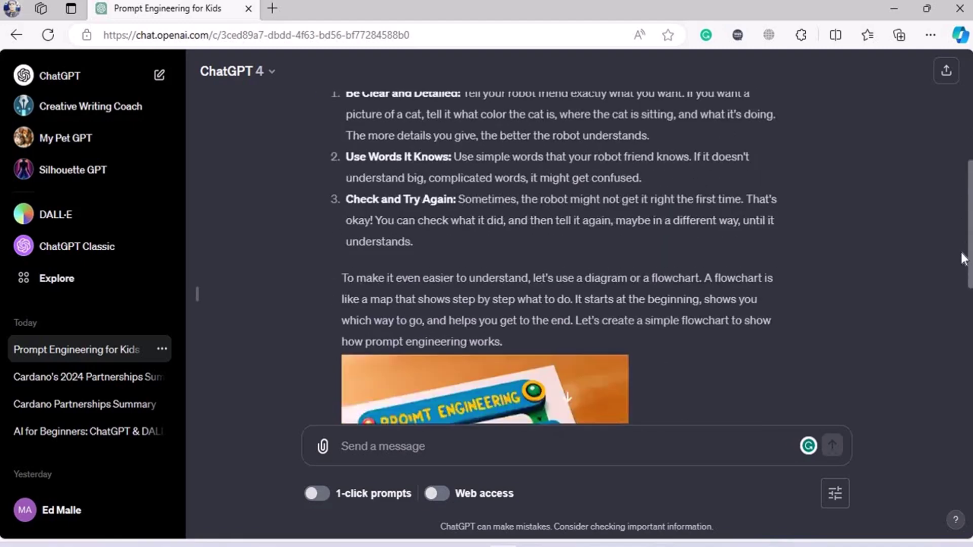
pyautogui.scroll(-5, 963, 269)
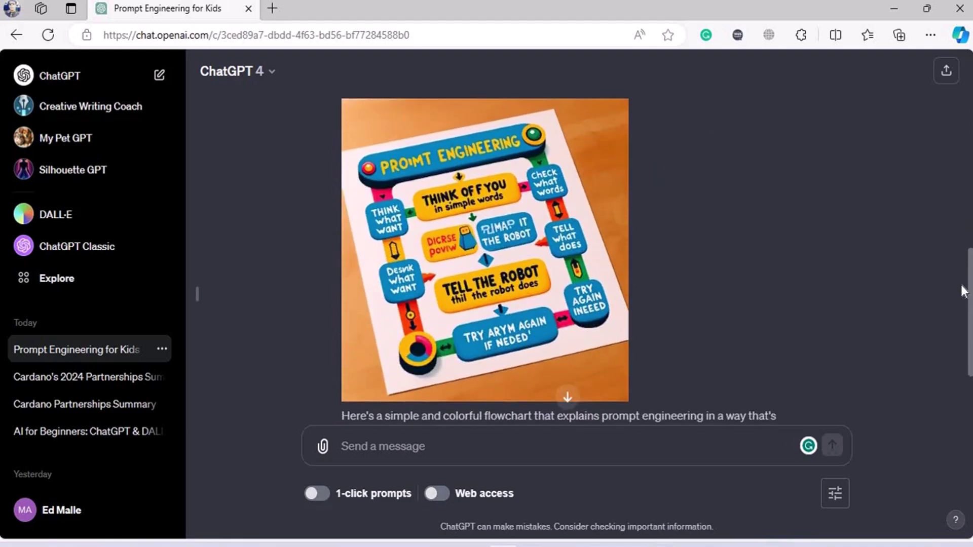
pyautogui.scroll(-2, 963, 291)
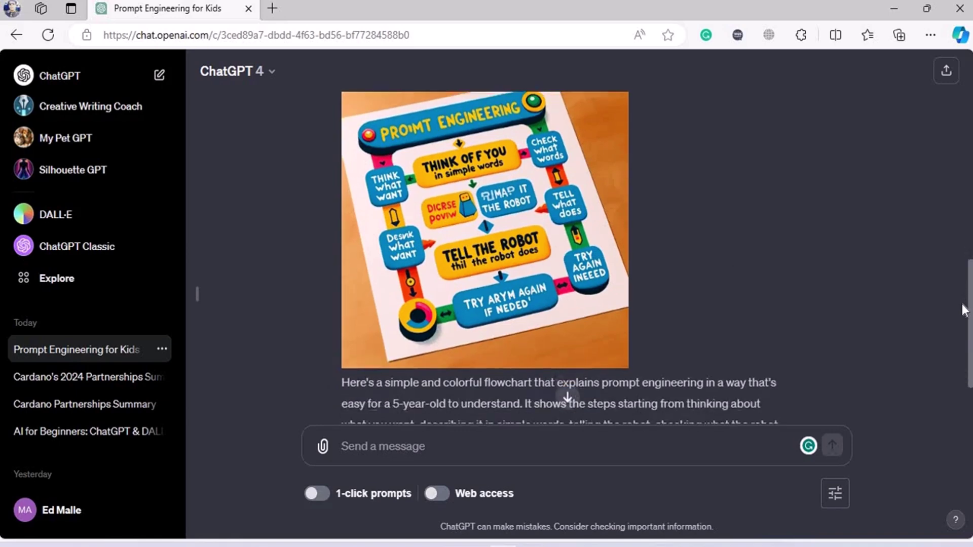
pyautogui.scroll(3, 578, 259)
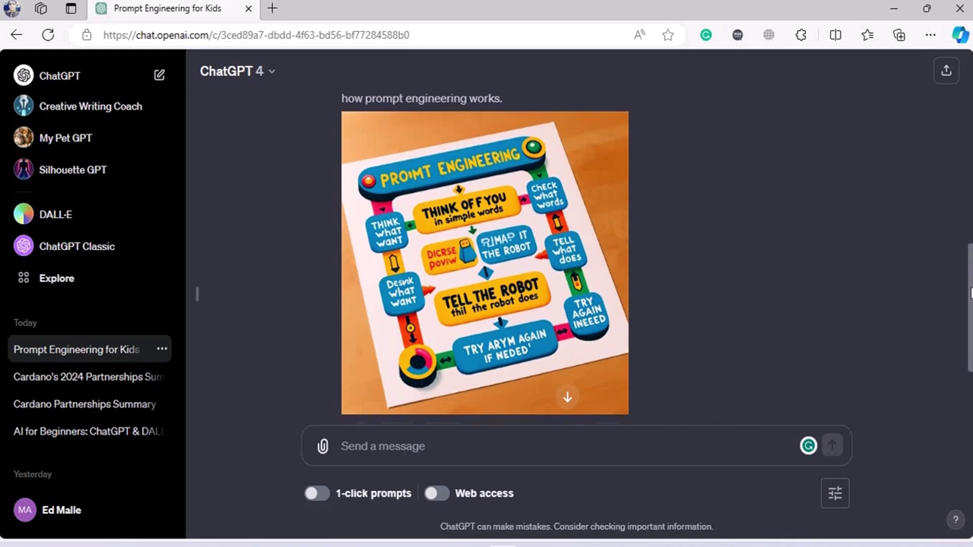
pyautogui.scroll(1, 708, 221)
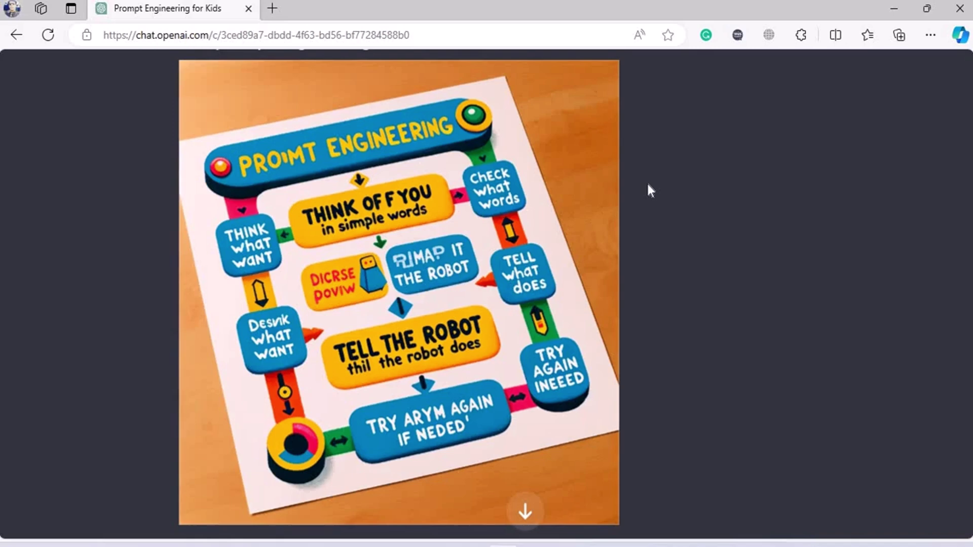
pyautogui.hotkey('ctrl', '0')
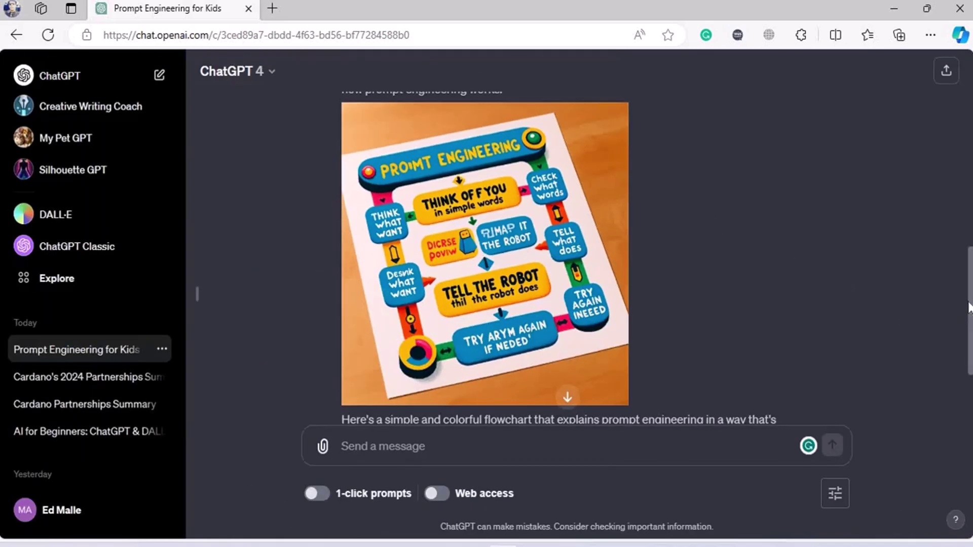
pyautogui.moveTo(969, 309)
pyautogui.mouseDown()
pyautogui.moveTo(968, 373)
pyautogui.moveTo(968, 295)
pyautogui.moveTo(968, 313)
pyautogui.mouseUp()
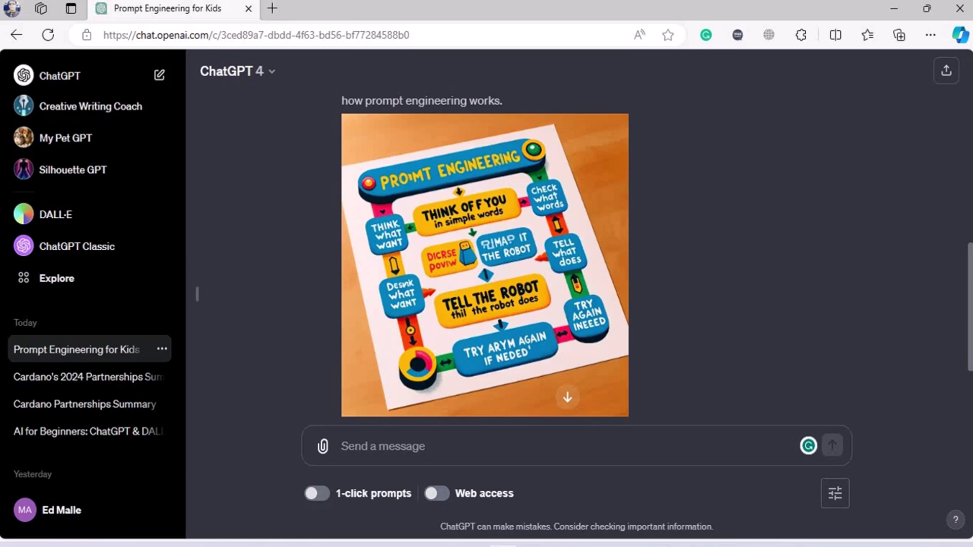
# - Scroll up and down through the ChatGPT flowchart reply one last time
pyautogui.scroll(-1, 485, 278)
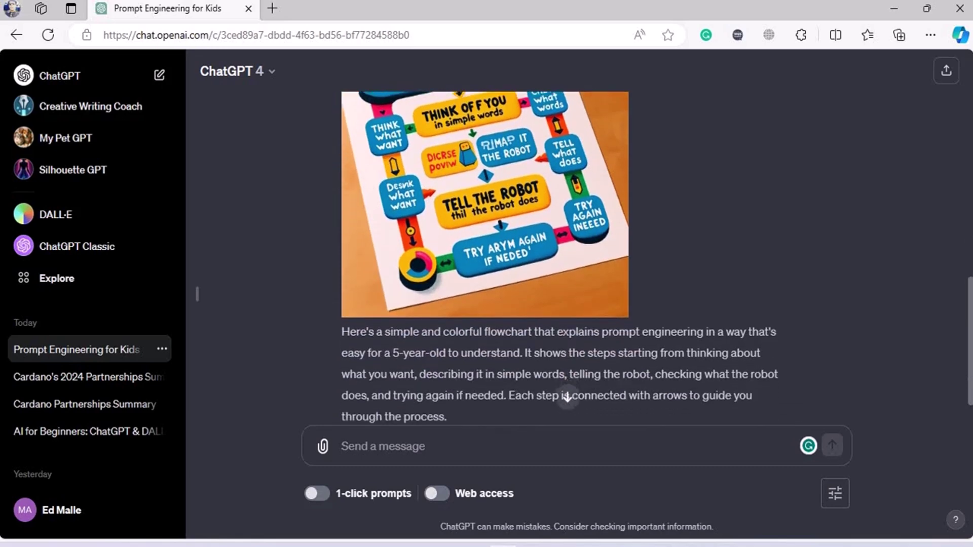
pyautogui.scroll(3, 971, 357)
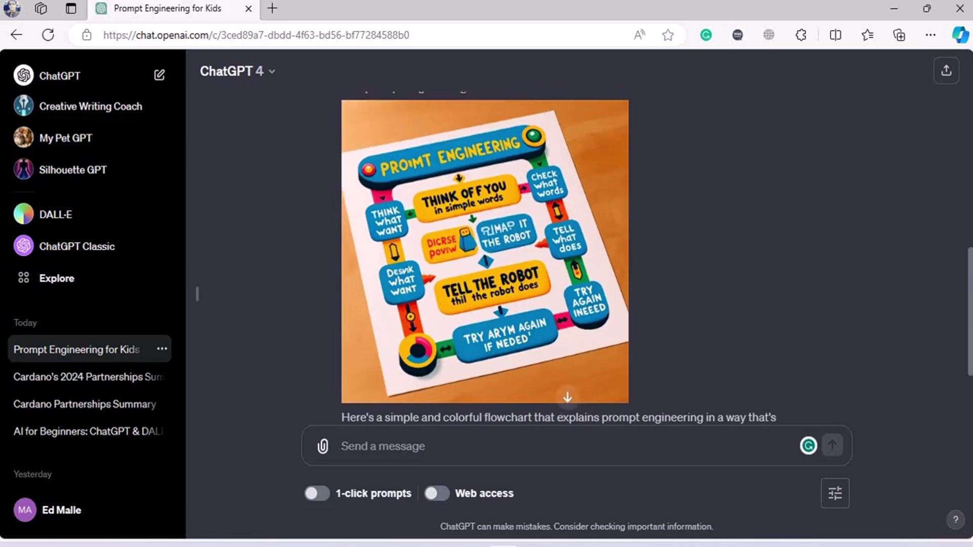
pyautogui.scroll(-1, 485, 263)
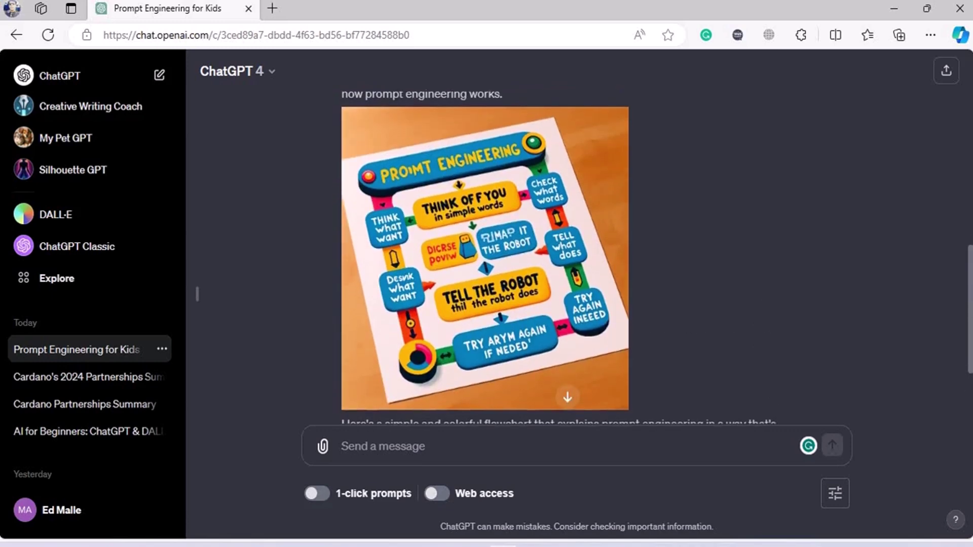
pyautogui.scroll(15, 968, 126)
pyautogui.moveTo(968, 126); pyautogui.dragTo(968, 304)
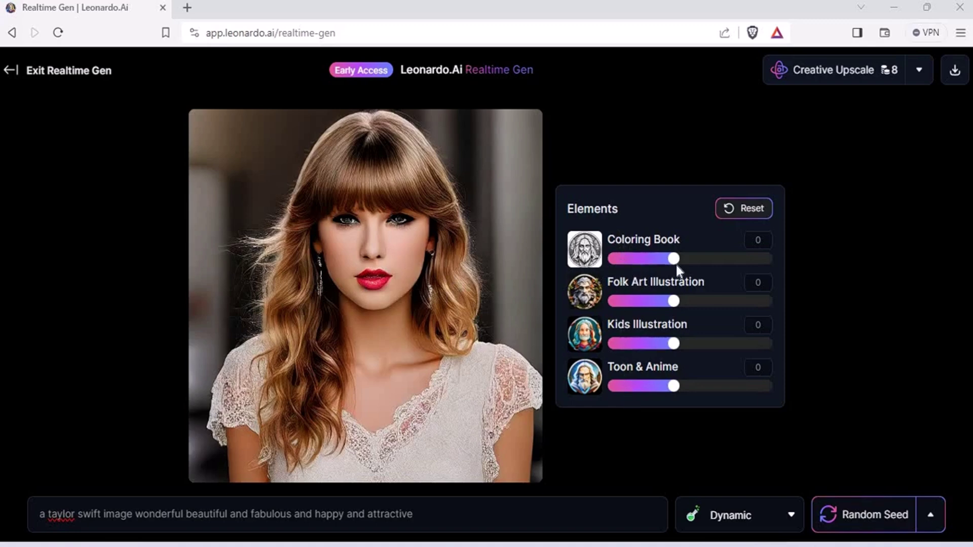
# - Try the Coloring Book, Folk Art and Kids Illustration sliders, reset them to 0, and set Toon & Anime to 0.9
pyautogui.moveTo(676, 260); pyautogui.dragTo(736, 261)
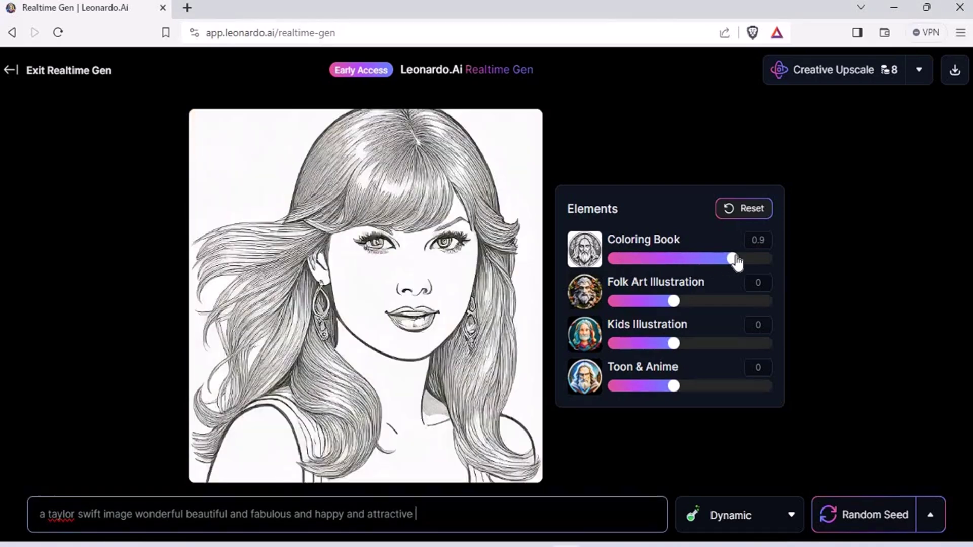
pyautogui.moveTo(736, 261); pyautogui.dragTo(674, 267)
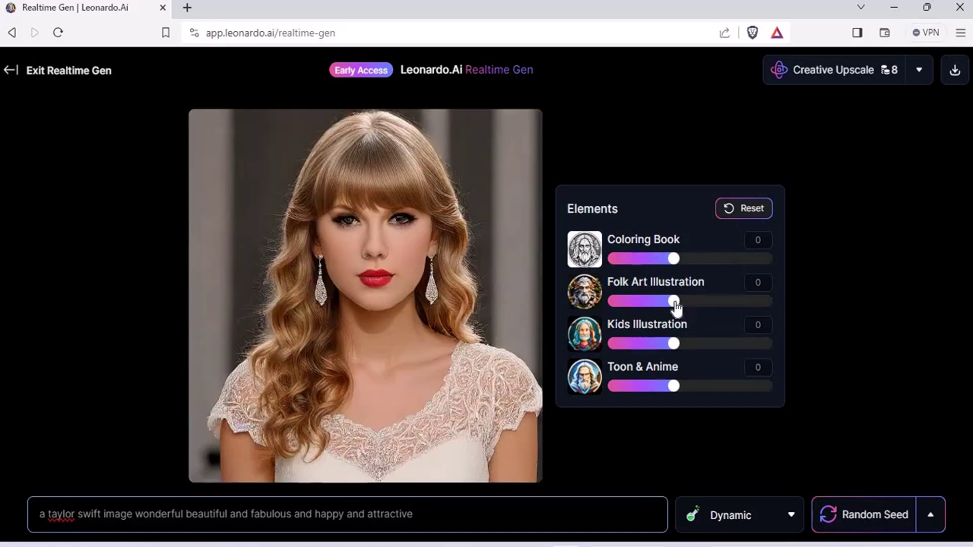
pyautogui.moveTo(687, 307); pyautogui.dragTo(714, 303)
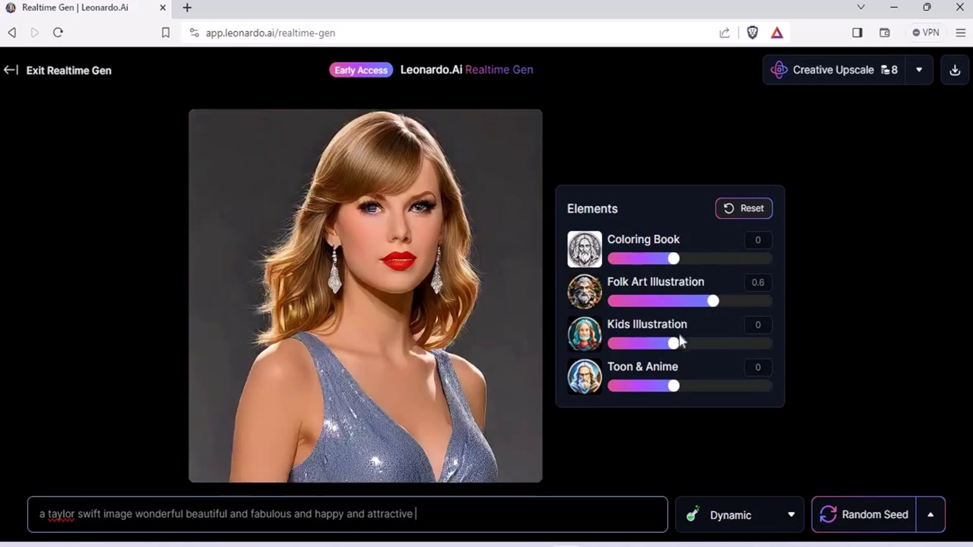
pyautogui.moveTo(700, 351); pyautogui.dragTo(718, 348)
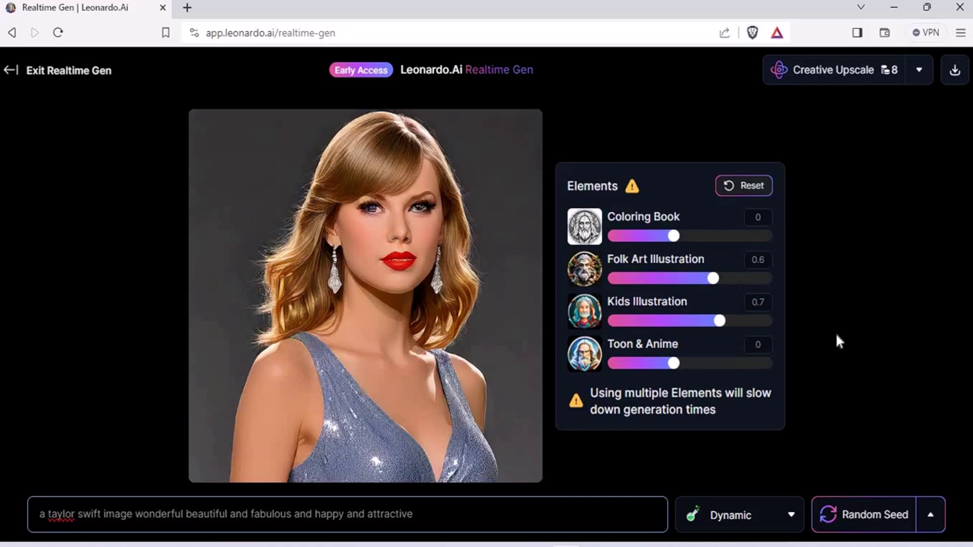
pyautogui.moveTo(721, 285); pyautogui.dragTo(678, 282)
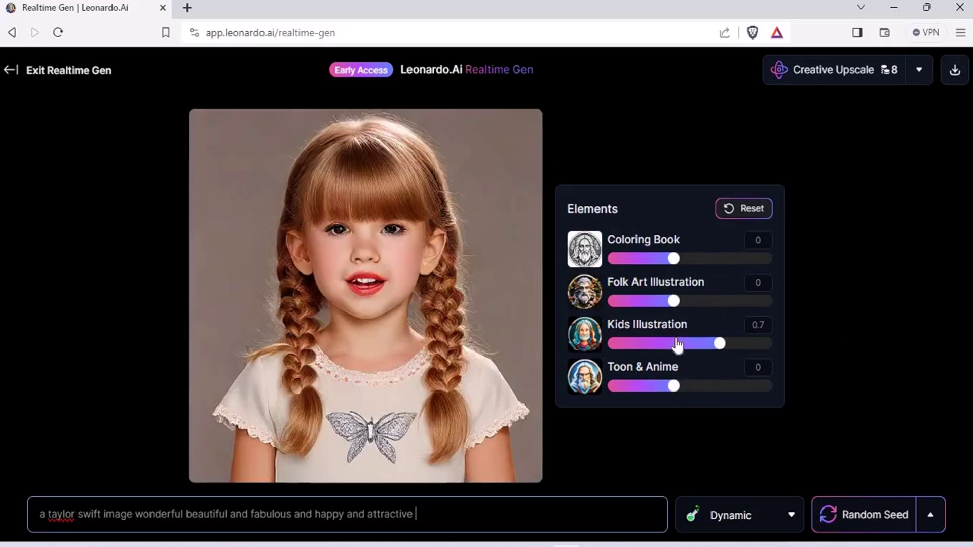
pyautogui.click(673, 345)
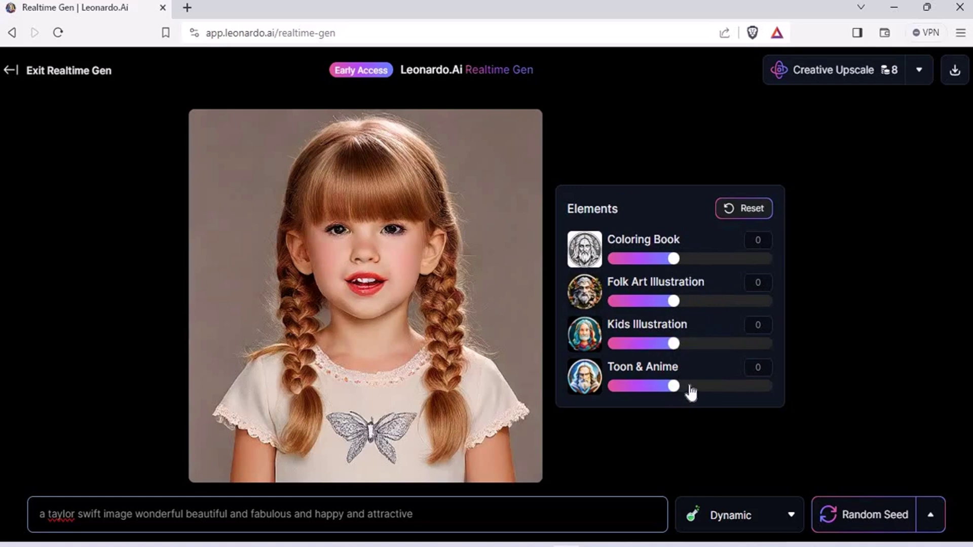
pyautogui.moveTo(682, 387); pyautogui.dragTo(732, 386)
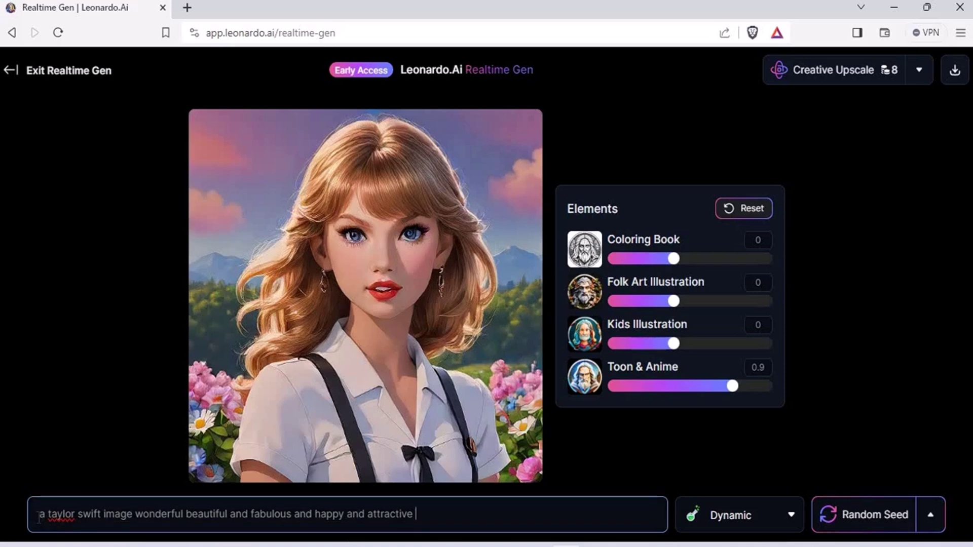
# - Delete the prompt's trailing adjectives and the word 'image', and reset Toon & Anime to 0
pyautogui.moveTo(39, 516); pyautogui.dragTo(426, 522)
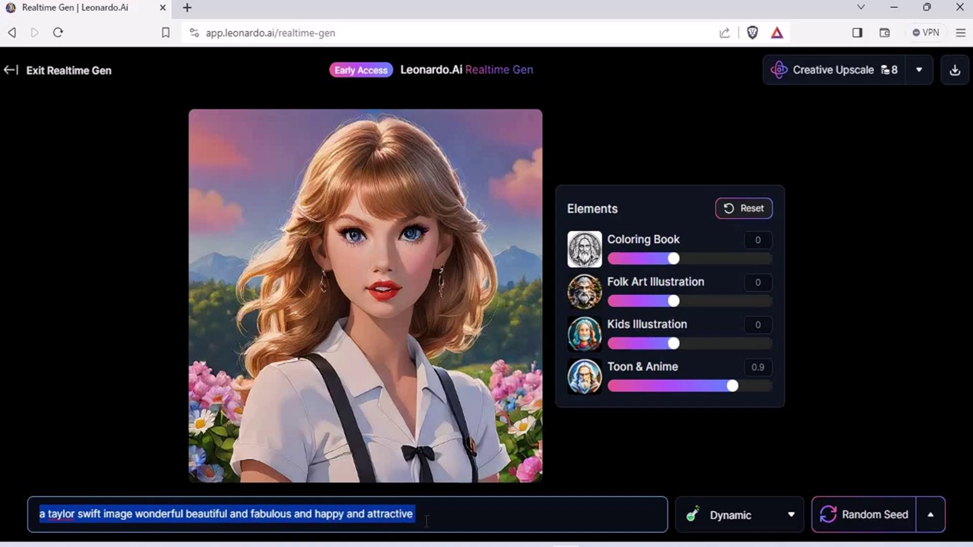
pyautogui.click(427, 522)
pyautogui.moveTo(135, 514); pyautogui.dragTo(459, 524)
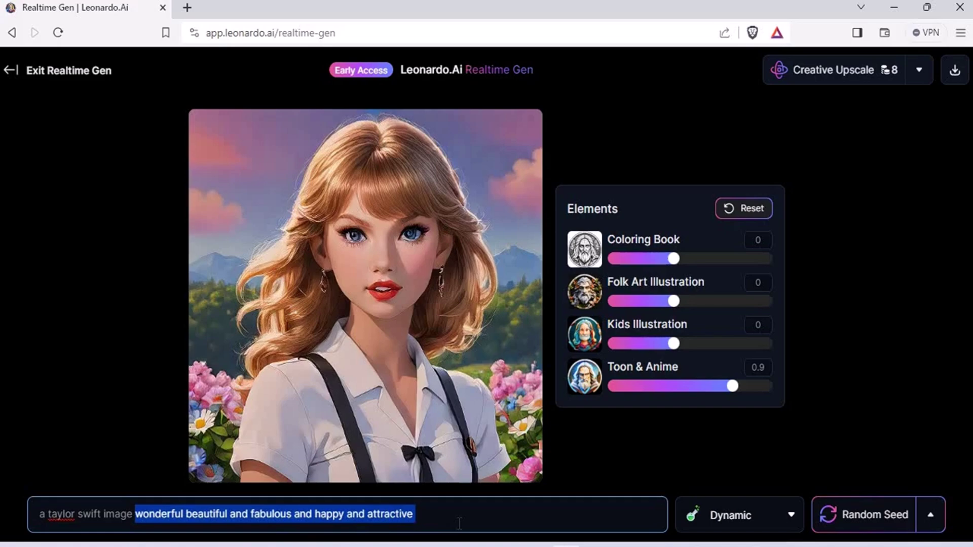
pyautogui.press('BackSpace')
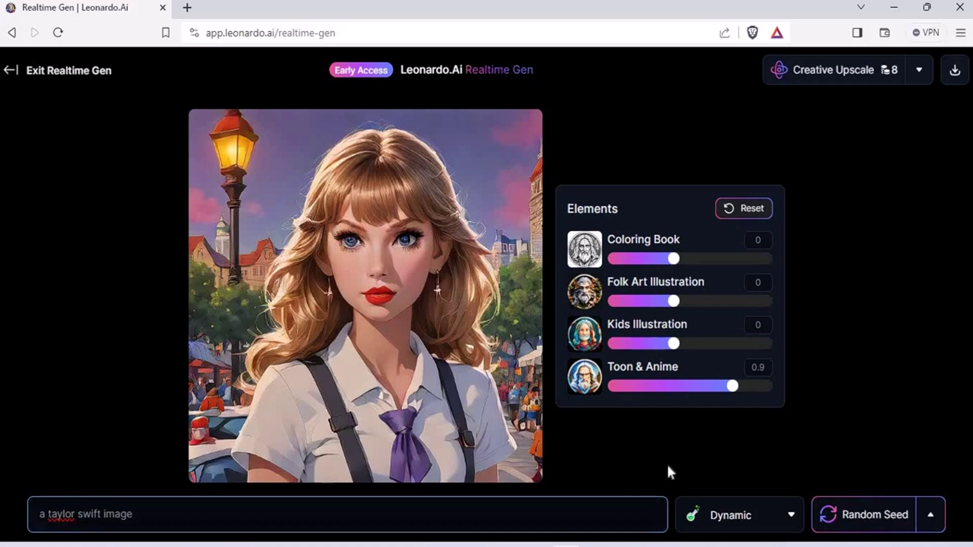
pyautogui.click(672, 390)
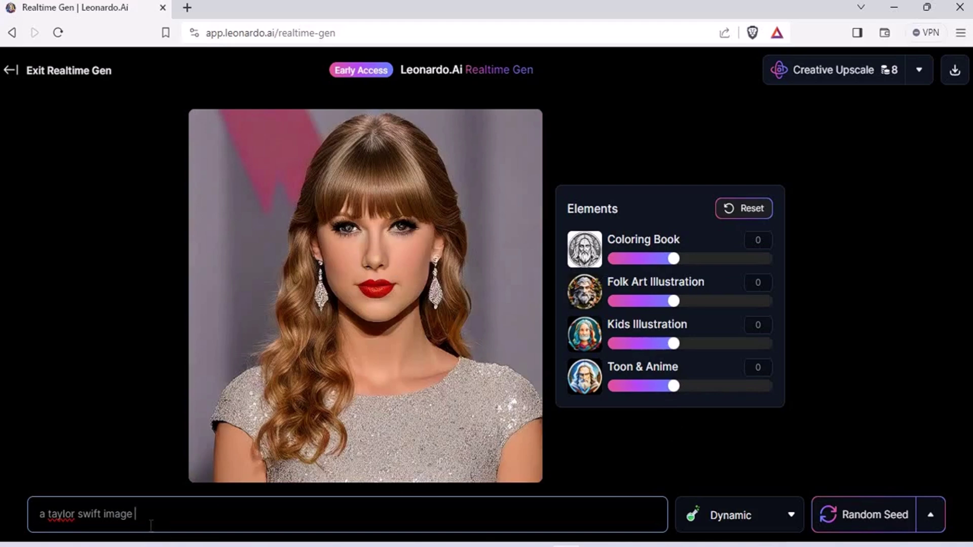
pyautogui.press('BackSpace')
pyautogui.press('BackSpace')
pyautogui.press('BackSpace')
pyautogui.press('BackSpace')
pyautogui.press('BackSpace')
pyautogui.press('BackSpace')
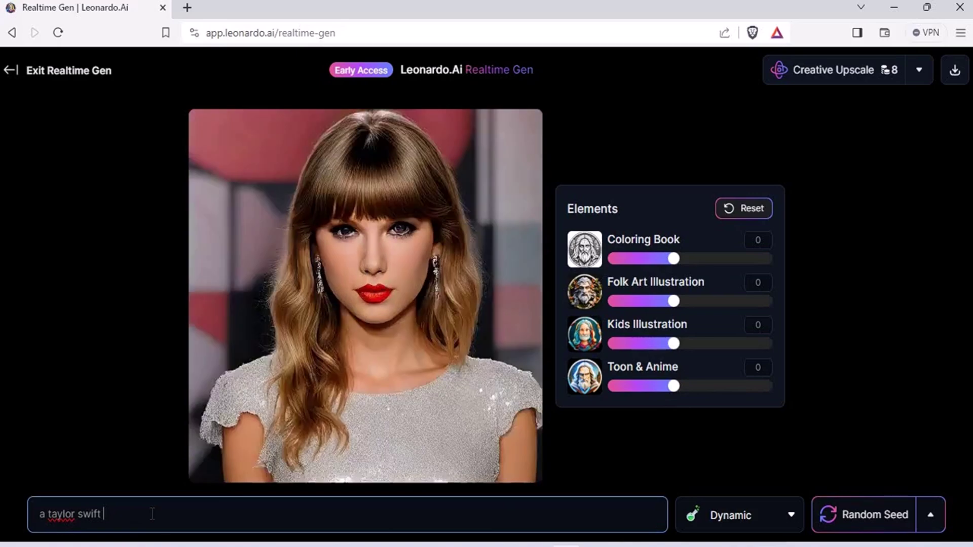
# - Add 'pic with blonde with glasses and coat on a plane' to the prompt
pyautogui.write('pic')
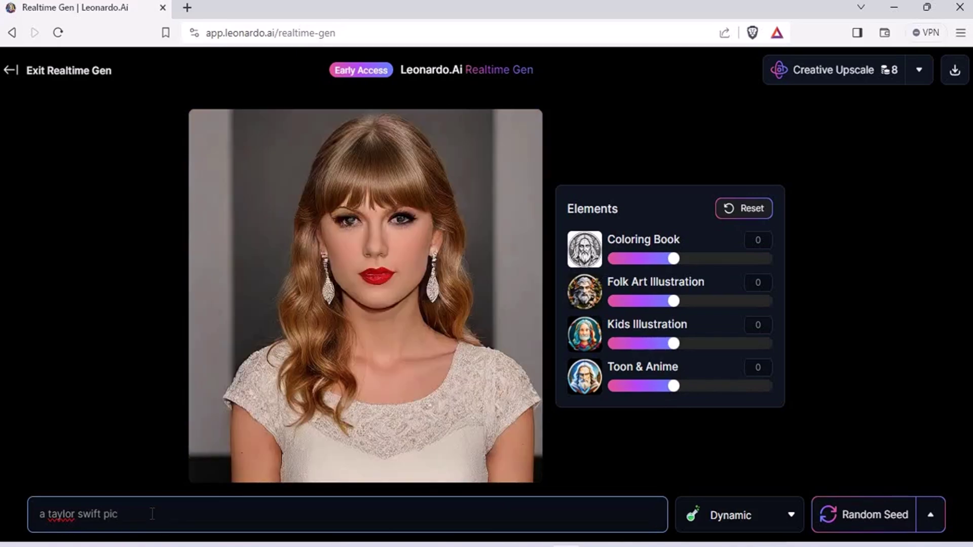
pyautogui.write(' with blomde')
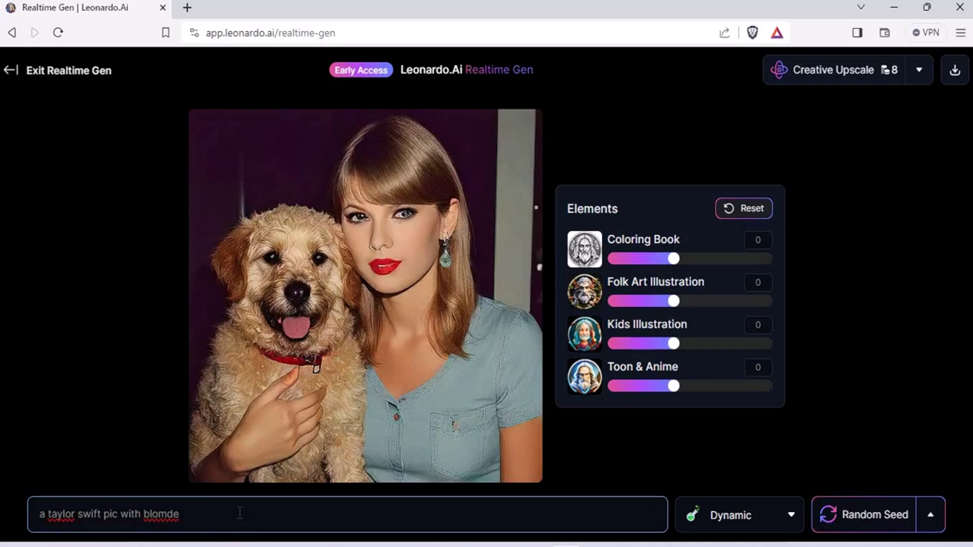
pyautogui.press('BackSpace')
pyautogui.press('BackSpace')
pyautogui.press('BackSpace')
pyautogui.write('nde')
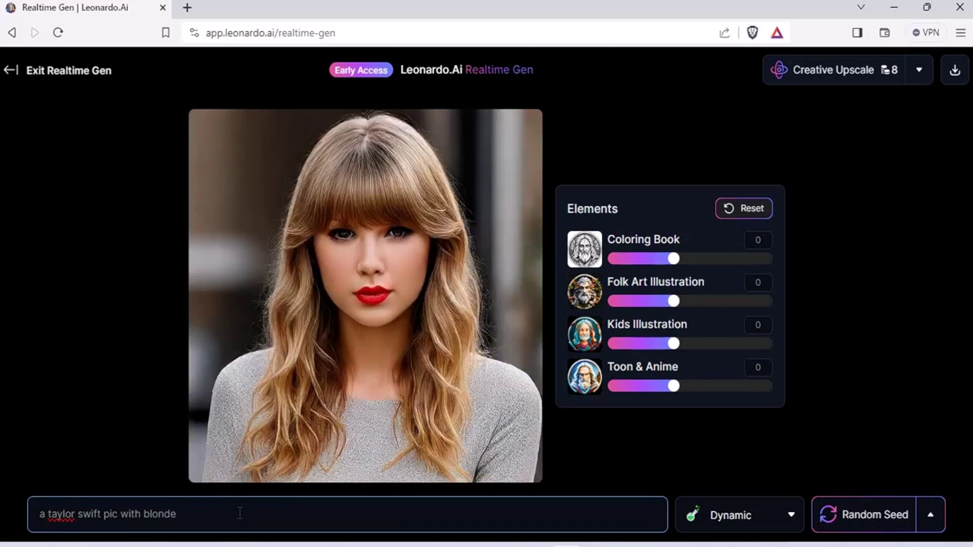
pyautogui.write(' with glas')
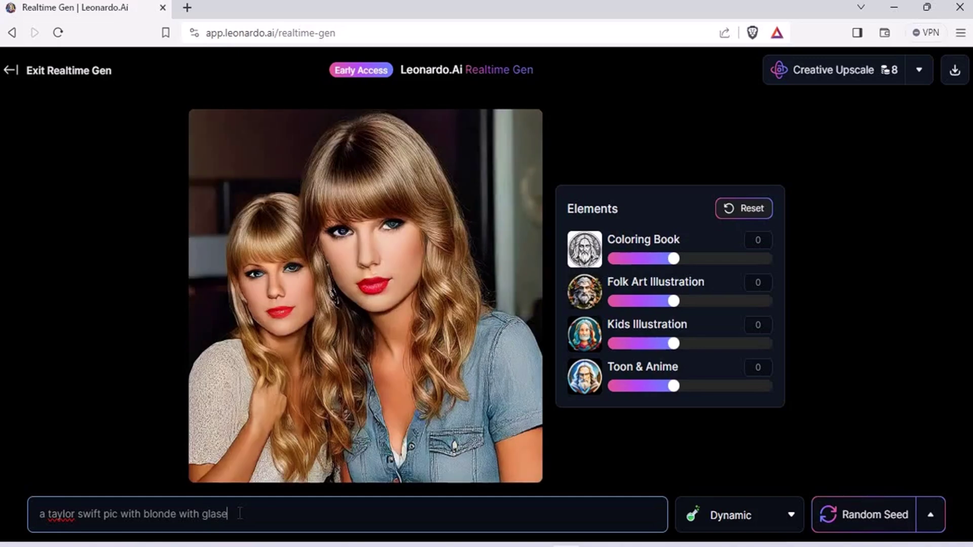
pyautogui.write('ses')
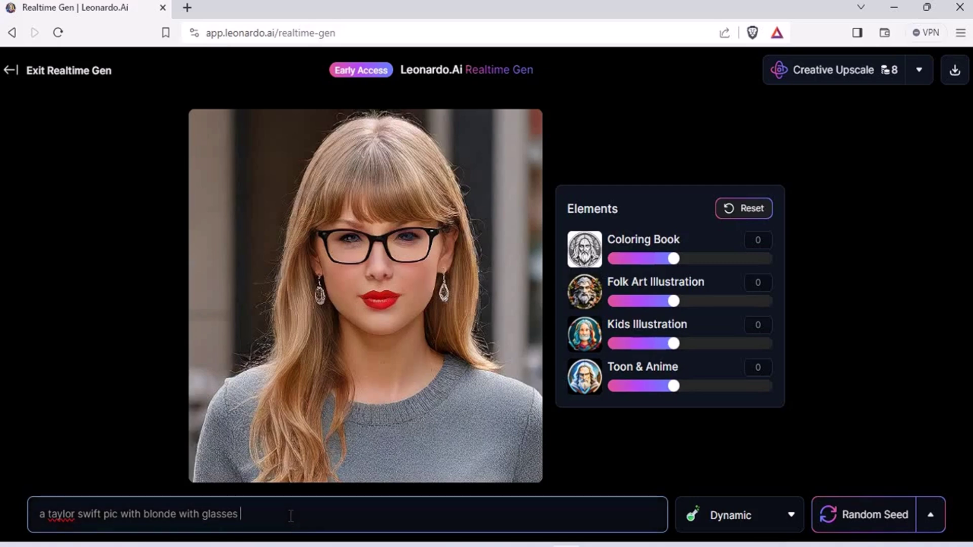
pyautogui.write('and c')
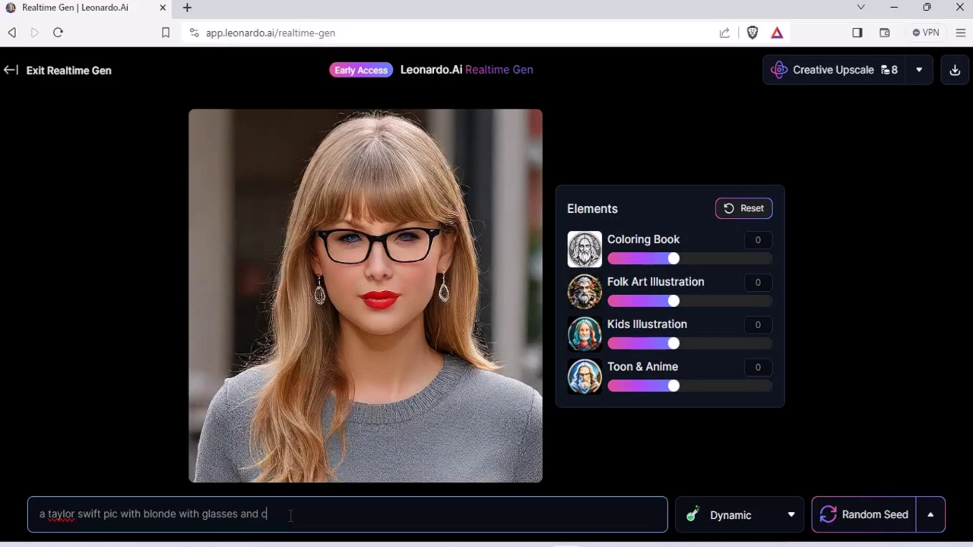
pyautogui.write('oat')
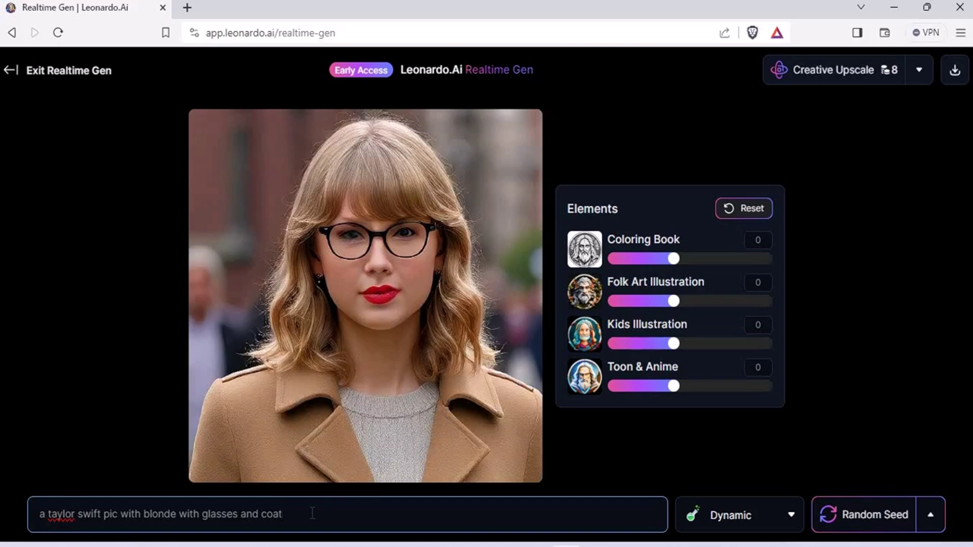
pyautogui.write('on a p')
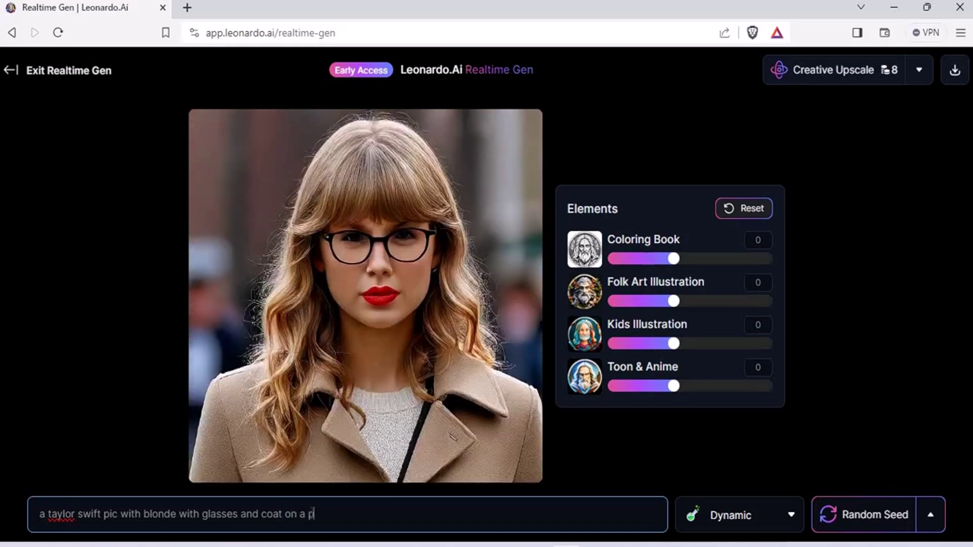
pyautogui.write('lane')
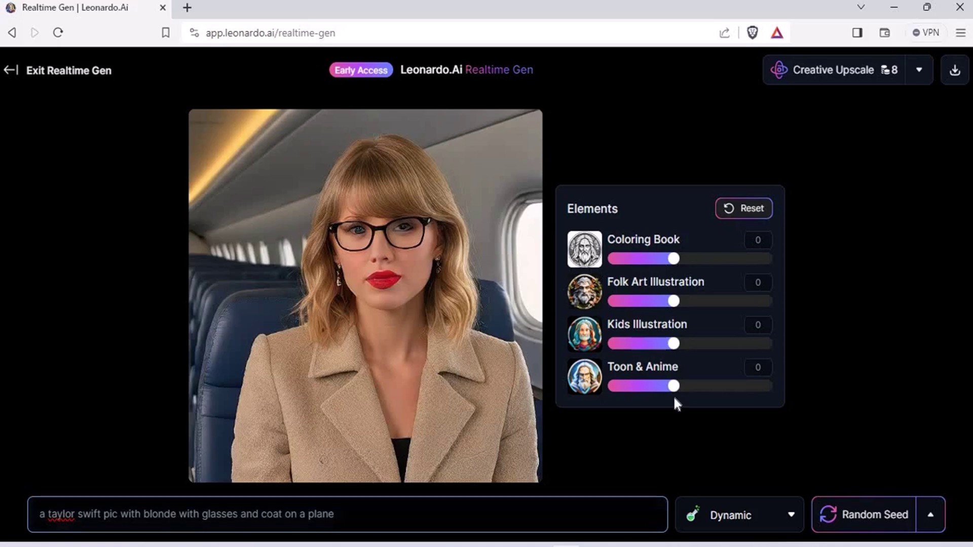
pyautogui.moveTo(673, 388); pyautogui.dragTo(732, 393)
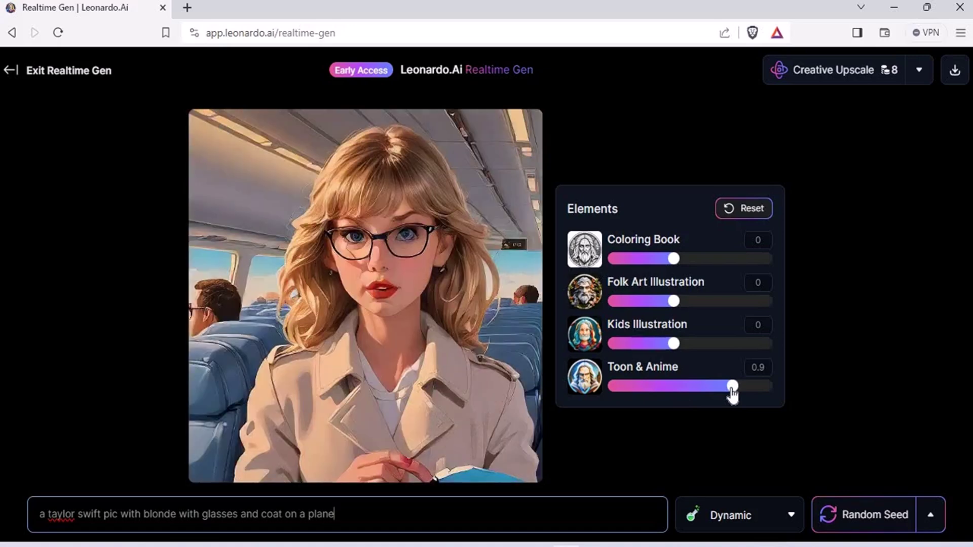
pyautogui.moveTo(733, 393); pyautogui.dragTo(647, 391)
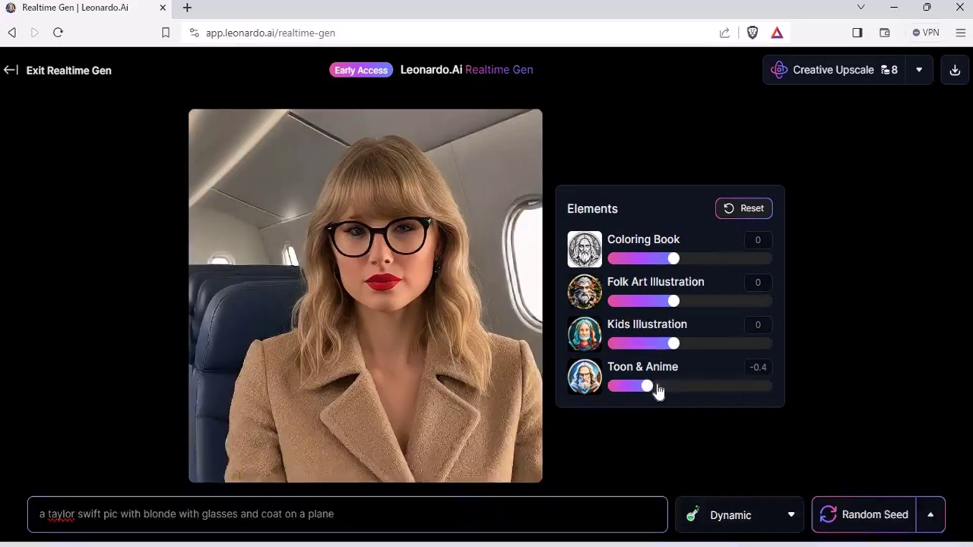
pyautogui.moveTo(669, 391); pyautogui.dragTo(676, 387)
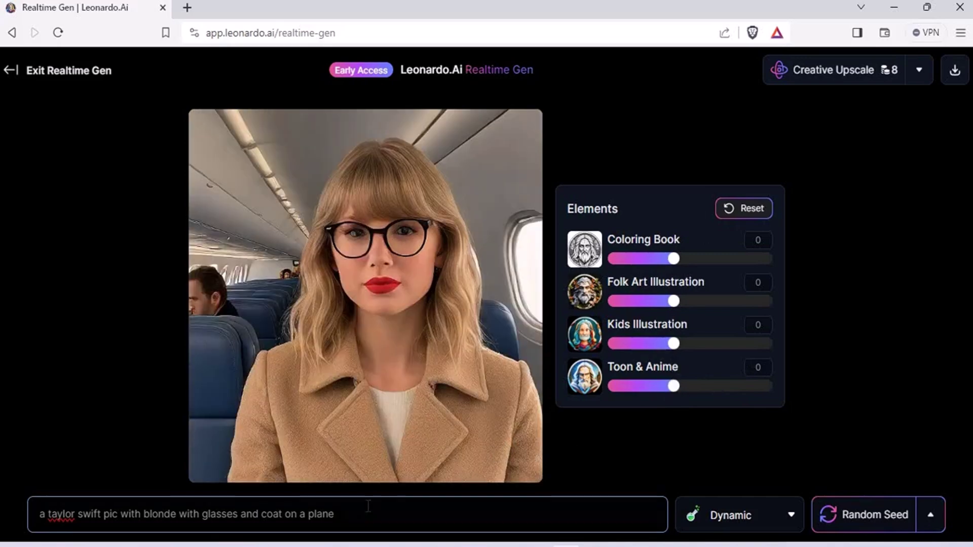
pyautogui.moveTo(336, 515); pyautogui.dragTo(16, 527)
# - Trim the prompt to its subject and add 'wonderful beautiful and fabulous and happy and attractive'
pyautogui.press('BackSpace')
pyautogui.press('BackSpace')
pyautogui.press('Delete')
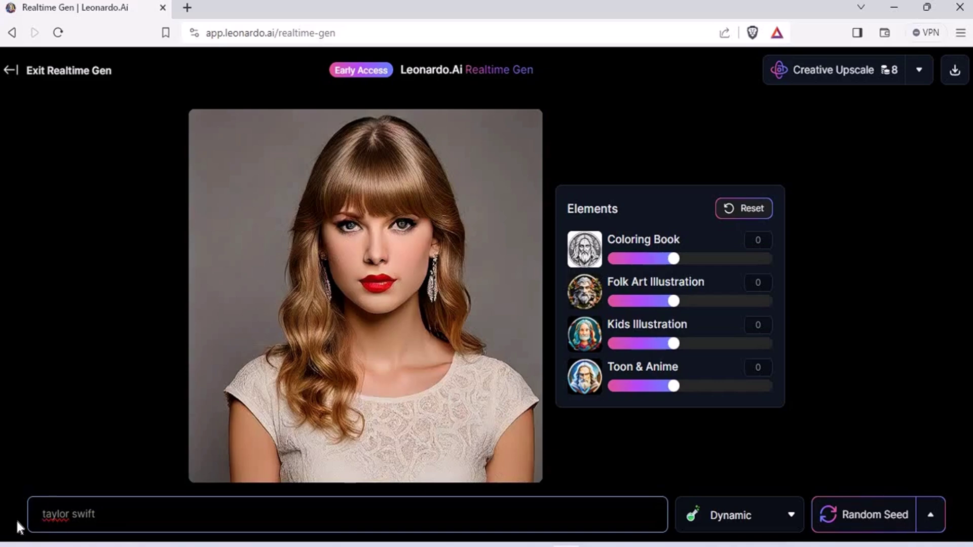
pyautogui.click(130, 523)
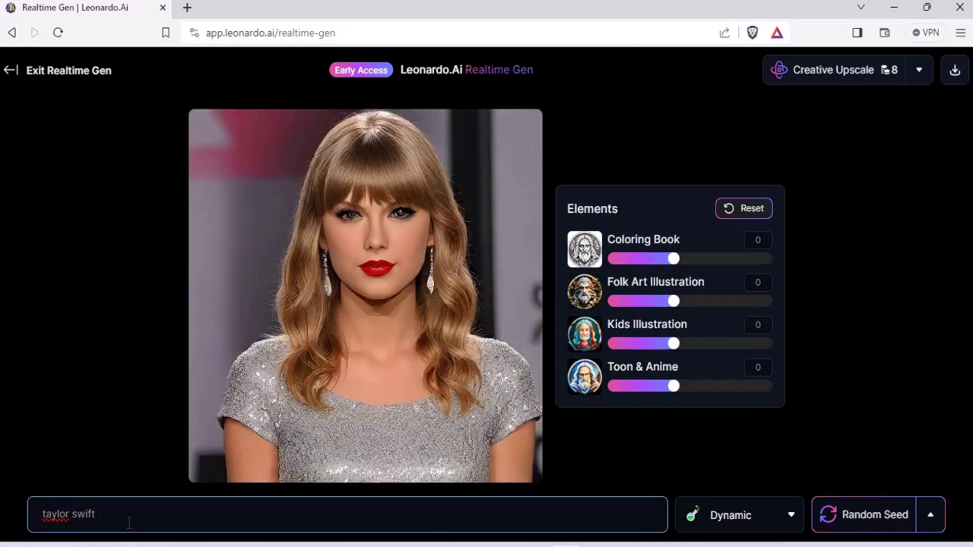
pyautogui.write('wonderful beautiful and fabulous and happy and attractive')
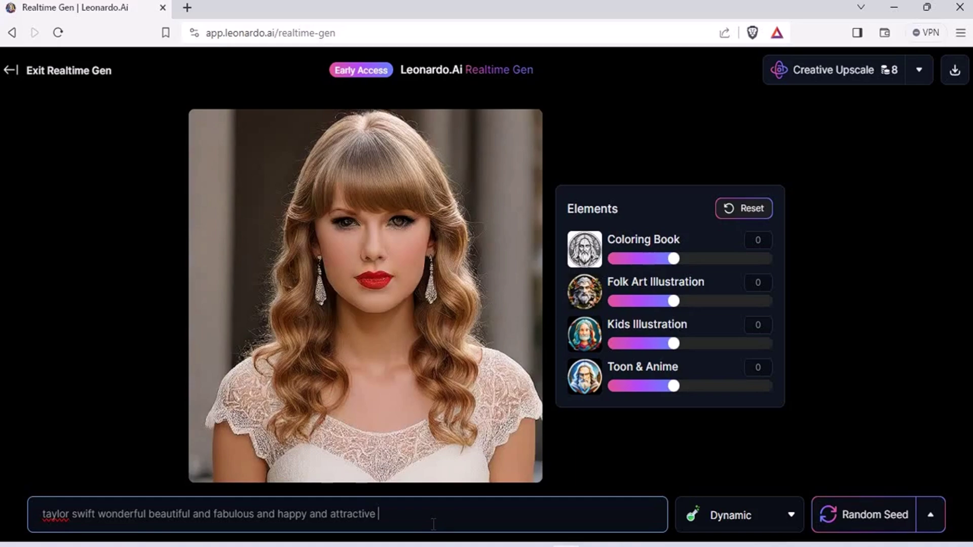
# - Append 'with a hat exact face realtime' to the prompt, correcting the typo
pyautogui.write('with a hat')
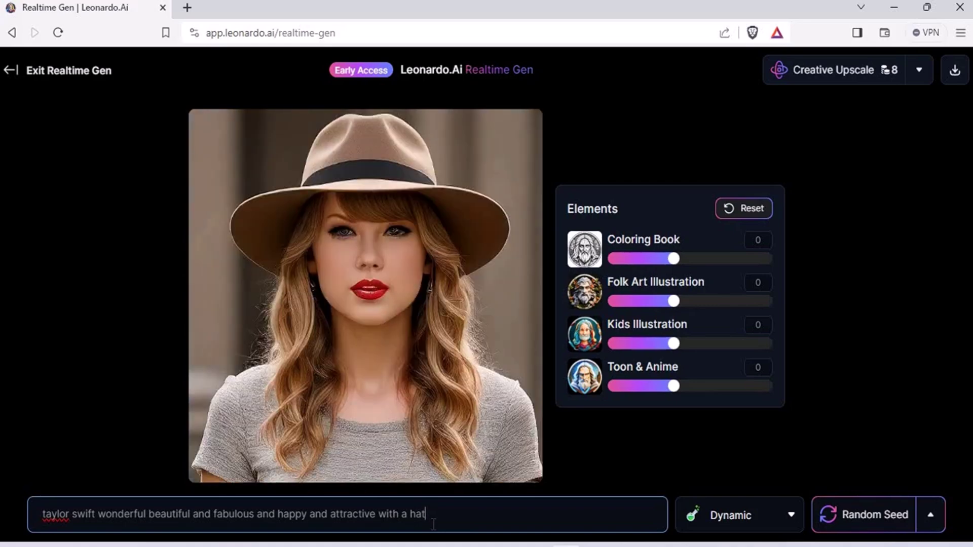
pyautogui.write('exact f')
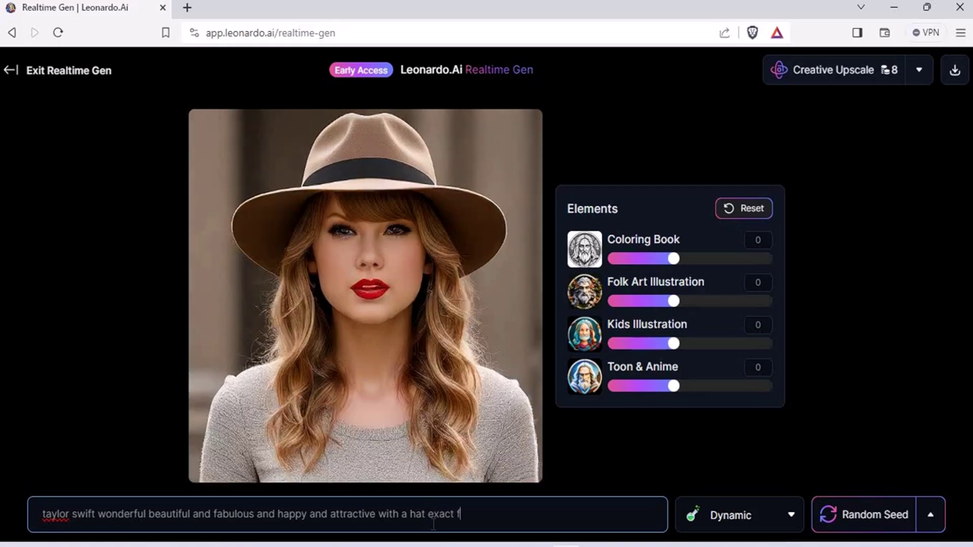
pyautogui.write('ace real')
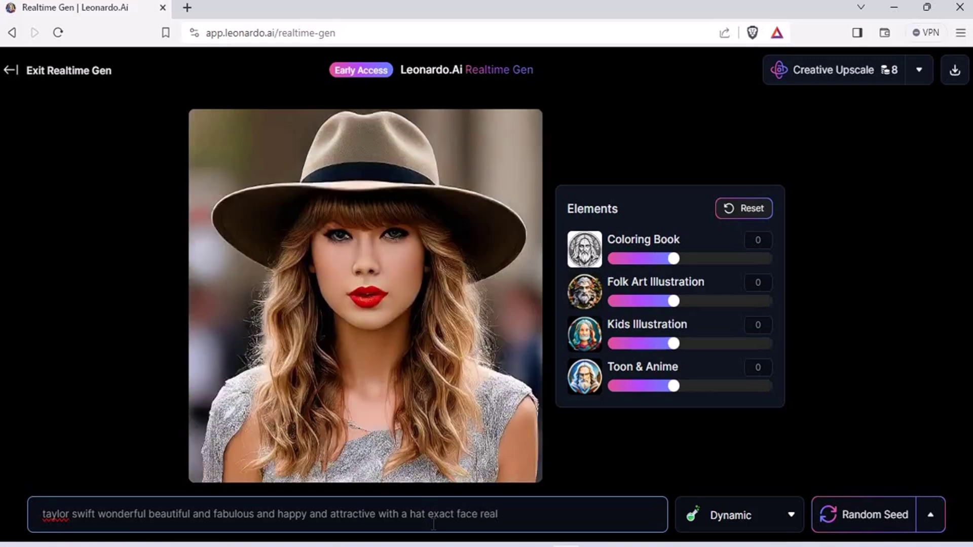
pyautogui.write('tome')
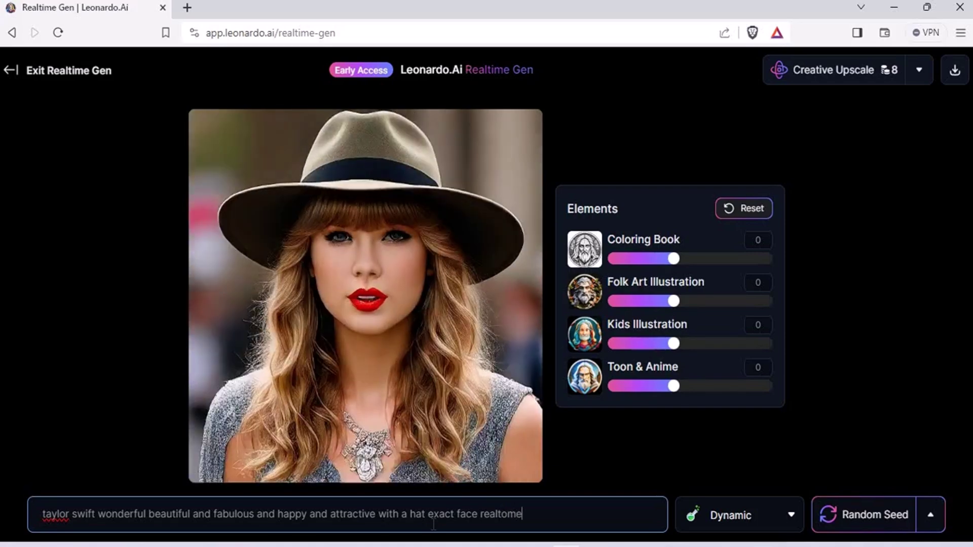
pyautogui.press('BackSpace')
pyautogui.press('BackSpace')
pyautogui.press('BackSpace')
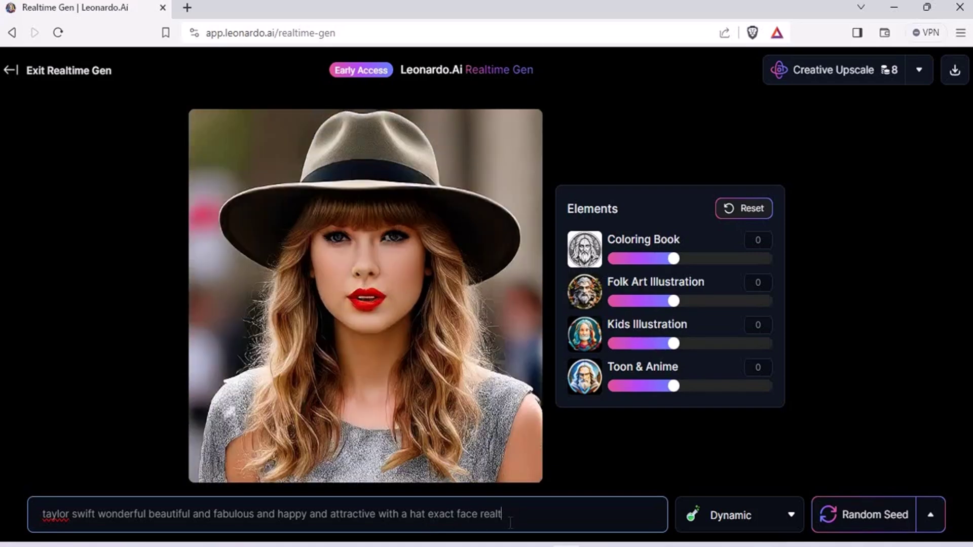
pyautogui.write('ime')
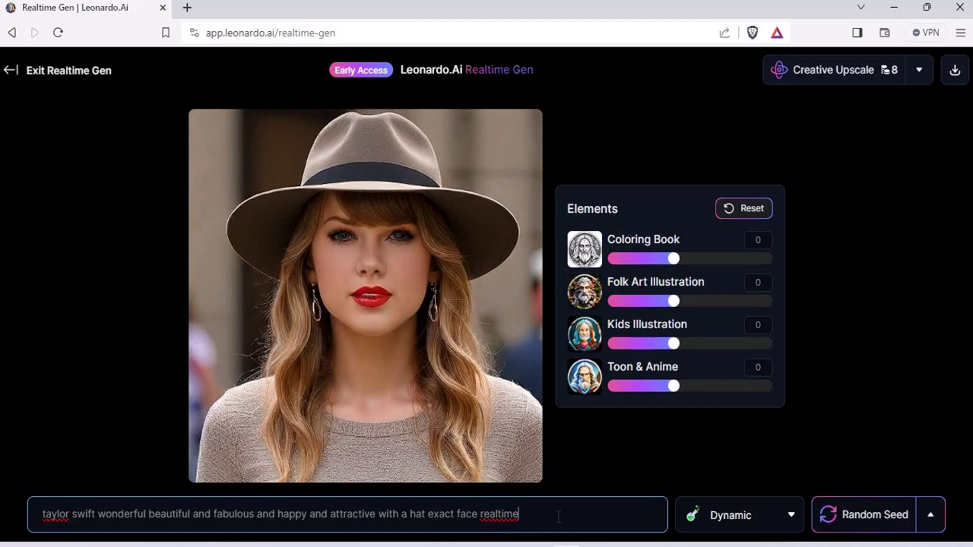
# - Remove 'realtime' and the hat and face phrases from the prompt, and type 'and smilling'
pyautogui.moveTo(542, 519); pyautogui.dragTo(479, 519)
pyautogui.press('BackSpace')
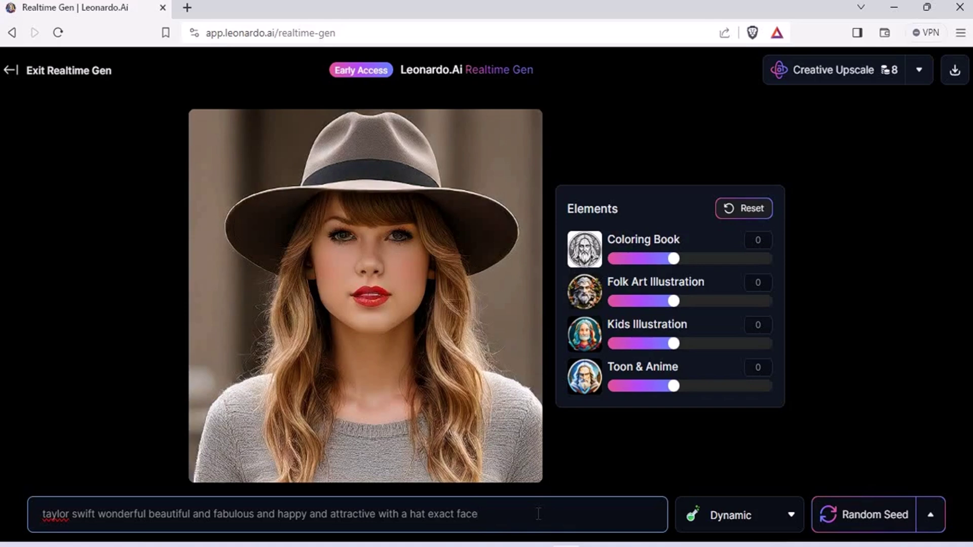
pyautogui.moveTo(302, 522)
pyautogui.mouseDown()
pyautogui.moveTo(146, 523)
pyautogui.moveTo(309, 522)
pyautogui.mouseUp()
pyautogui.press('BackSpace')
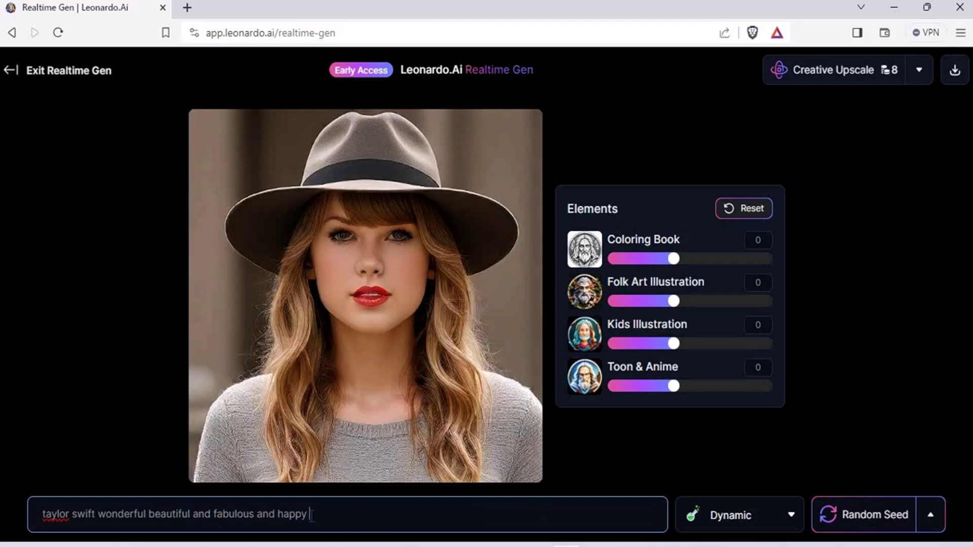
pyautogui.write('and sm')
pyautogui.press('BackSpace')
pyautogui.write('imilli')
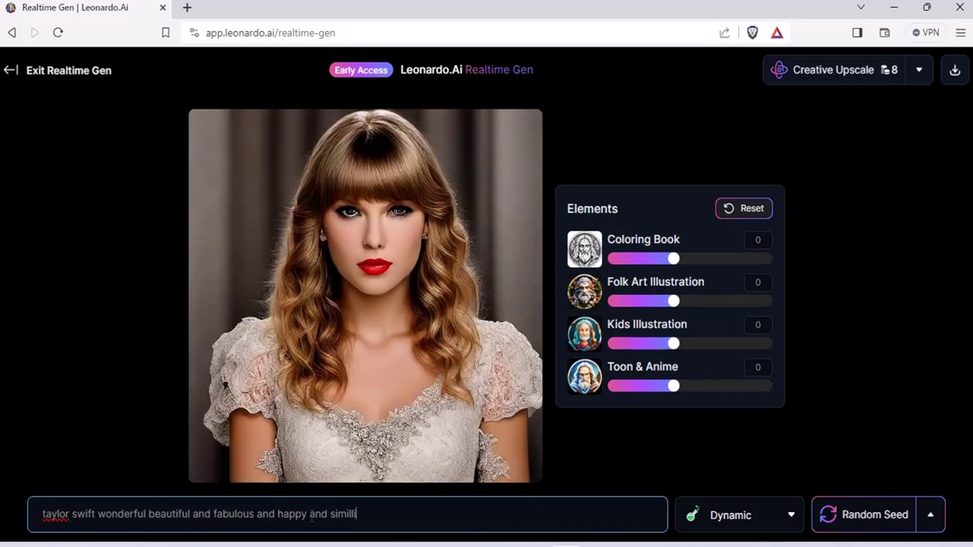
pyautogui.write('ng')
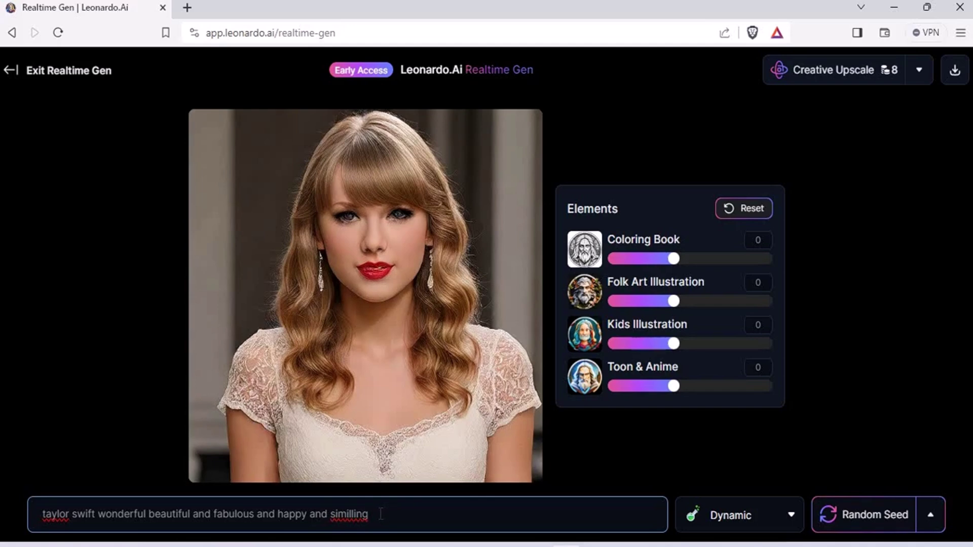
# - Delete everything after 'beautiful' and end the prompt with 'elegant and cool'
pyautogui.doubleClick(334, 522)
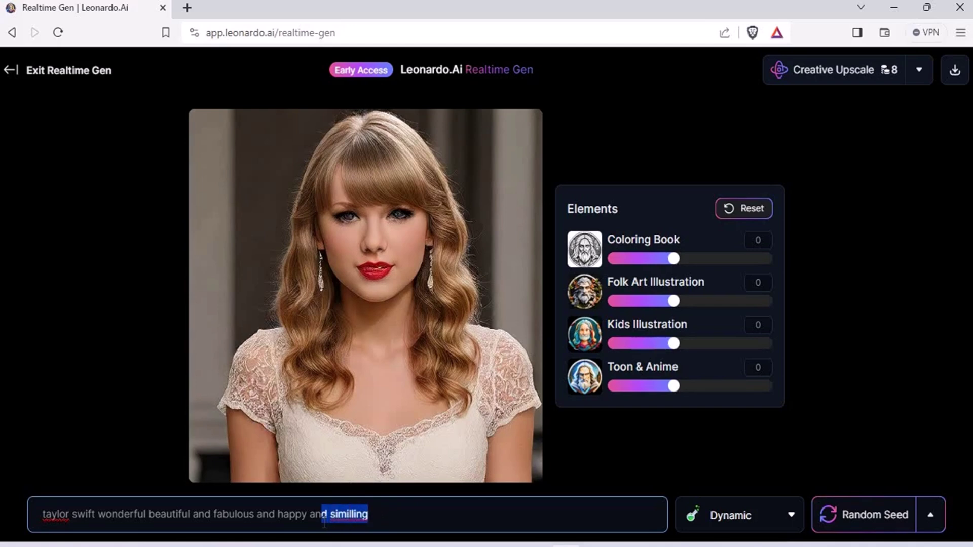
pyautogui.moveTo(314, 524); pyautogui.dragTo(191, 521)
pyautogui.press('BackSpace')
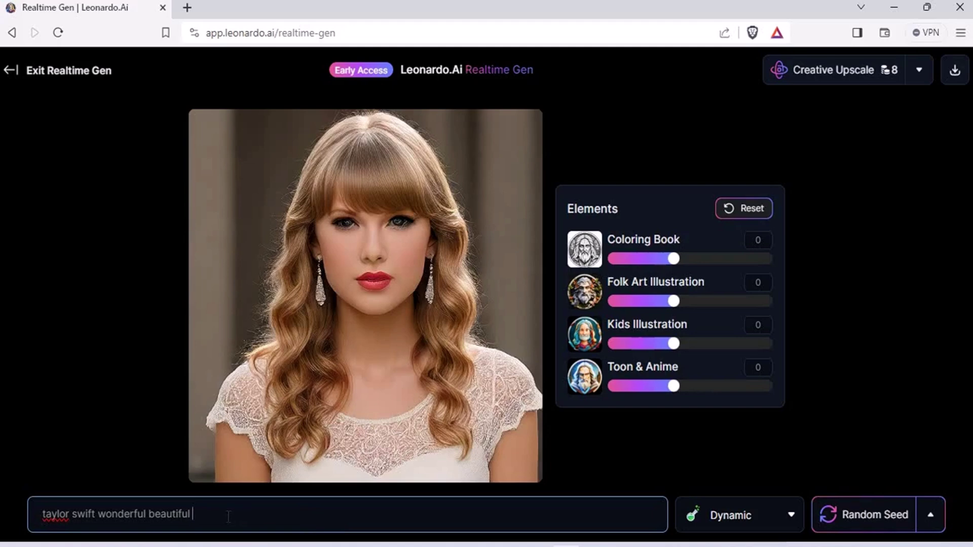
pyautogui.click(278, 512)
pyautogui.write('elegant and')
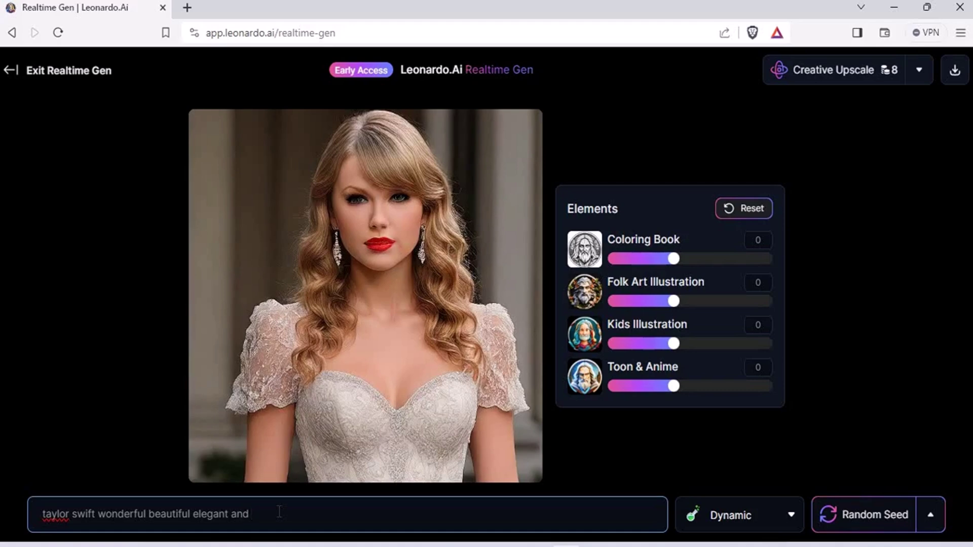
pyautogui.write('cool')
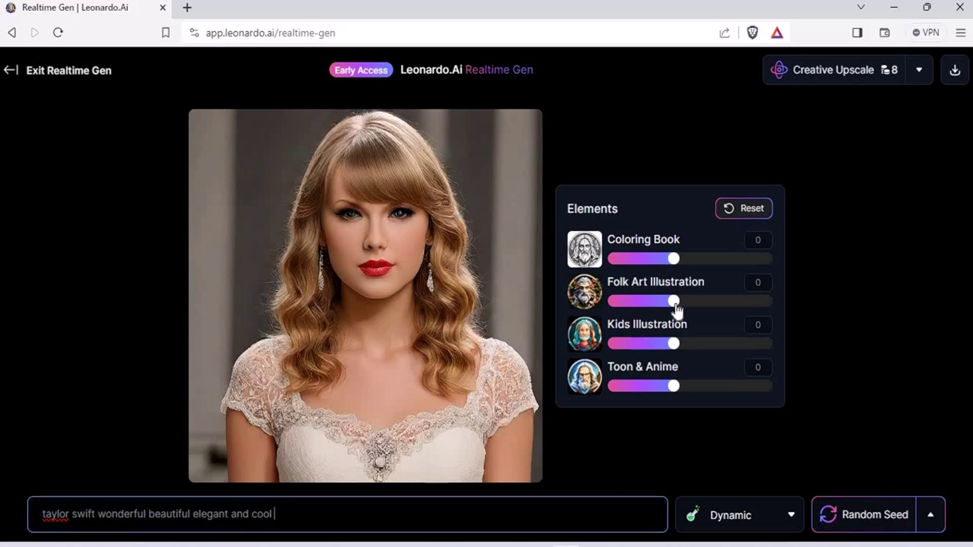
# - Try Folk Art at 0.6 and Coloring Book at 0.7, reset both to 0, then set Toon & Anime to 0.6
pyautogui.moveTo(675, 306); pyautogui.dragTo(712, 306)
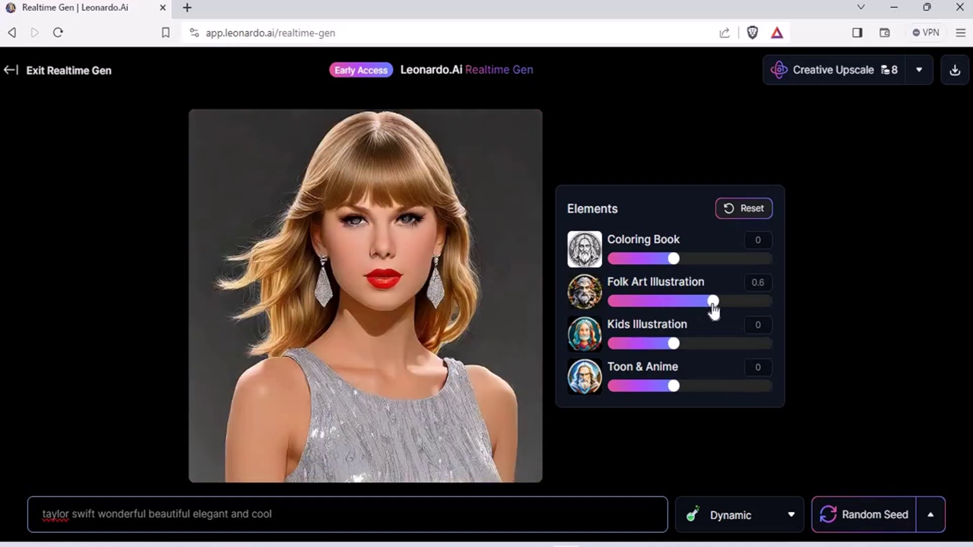
pyautogui.click(682, 306)
pyautogui.click(677, 304)
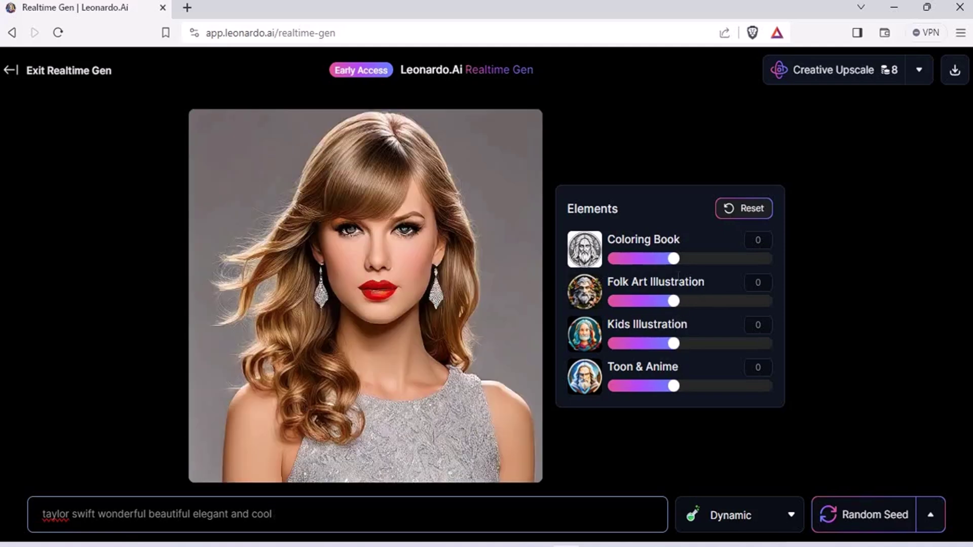
pyautogui.moveTo(676, 263); pyautogui.dragTo(722, 267)
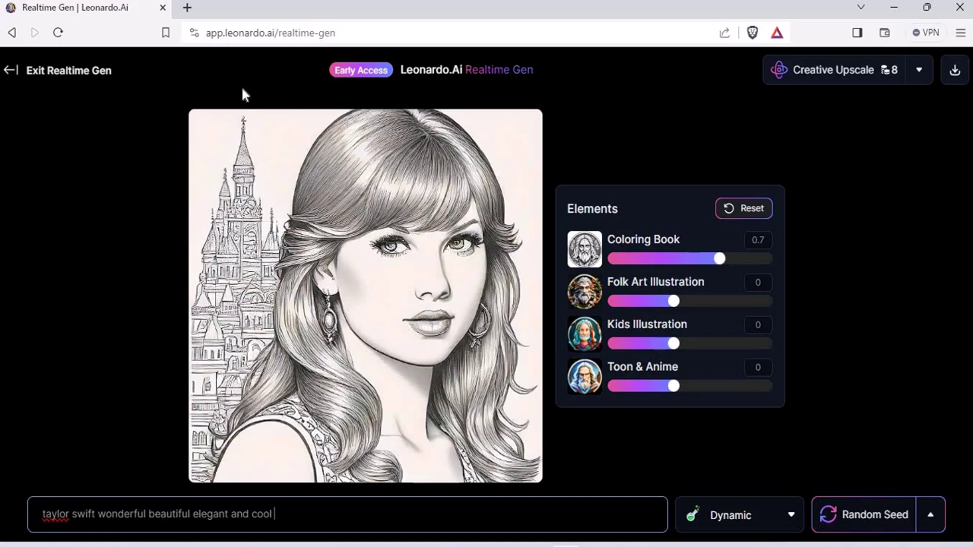
pyautogui.click(677, 260)
pyautogui.moveTo(678, 261); pyautogui.dragTo(675, 260)
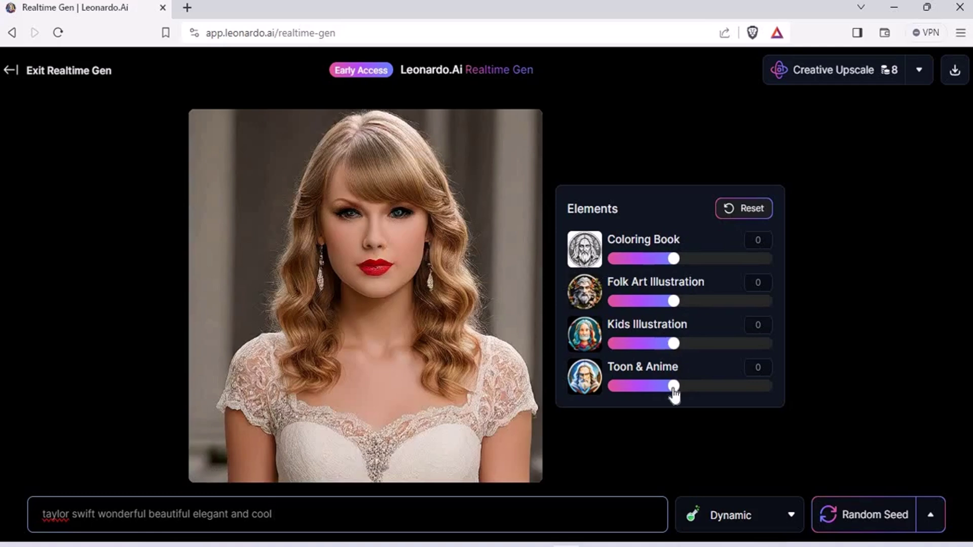
pyautogui.moveTo(674, 391)
pyautogui.mouseDown()
pyautogui.moveTo(746, 396)
pyautogui.moveTo(668, 392)
pyautogui.moveTo(675, 401)
pyautogui.mouseUp()
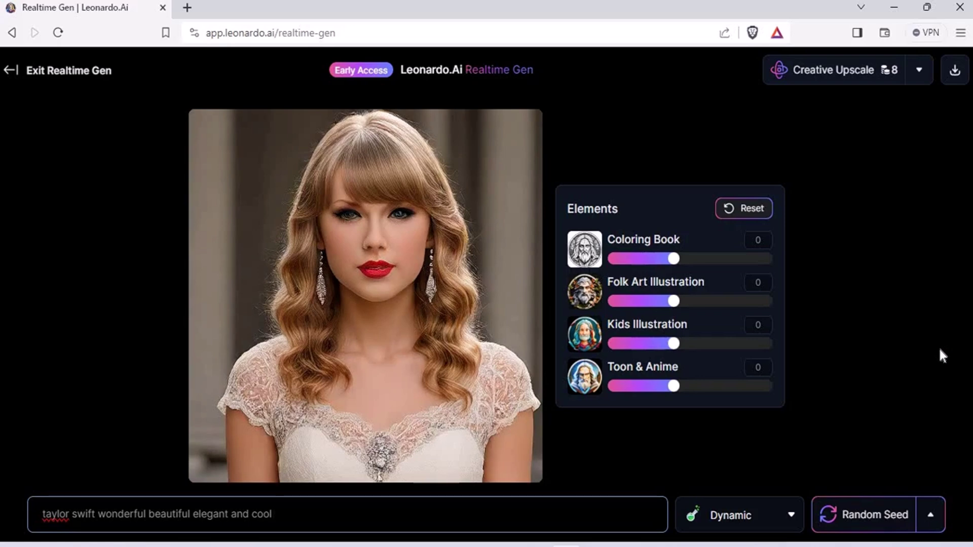
pyautogui.moveTo(692, 389); pyautogui.dragTo(714, 389)
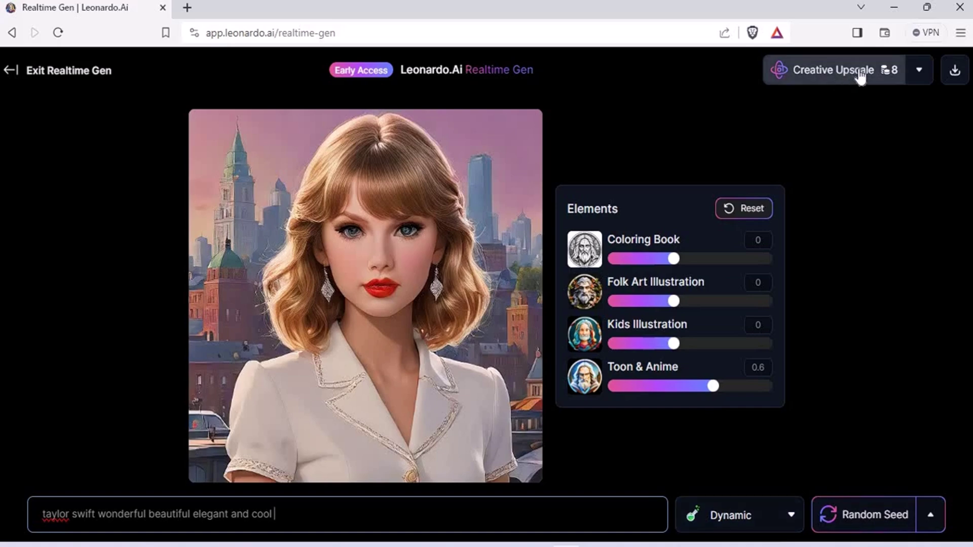
# - Download the cartoon portrait as image.jpg to Downloads and open it from the downloads popup
pyautogui.click(919, 72)
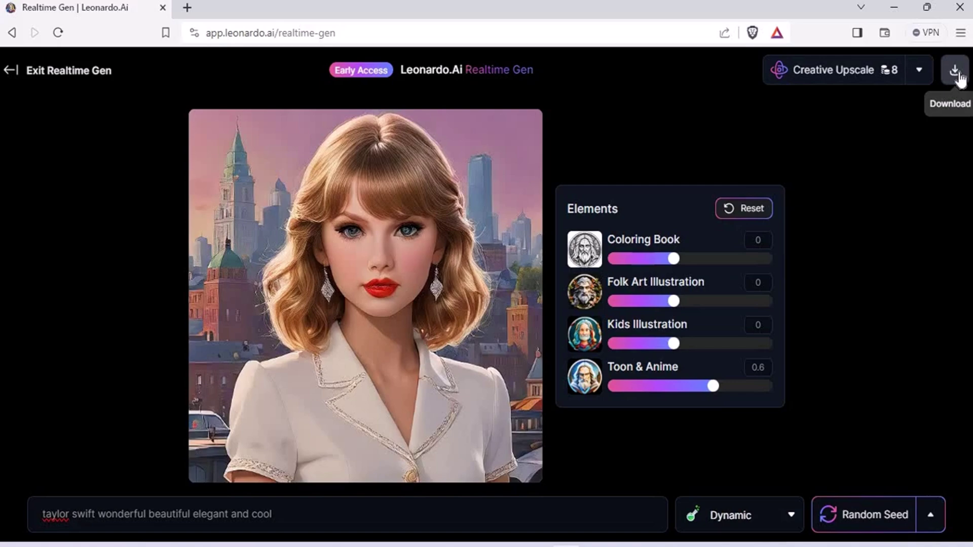
pyautogui.click(958, 76)
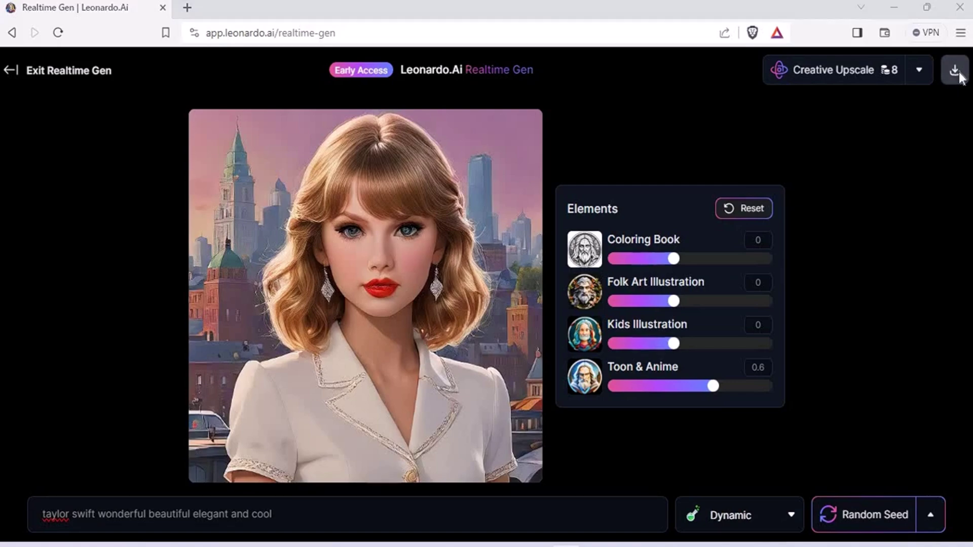
pyautogui.press('Return')
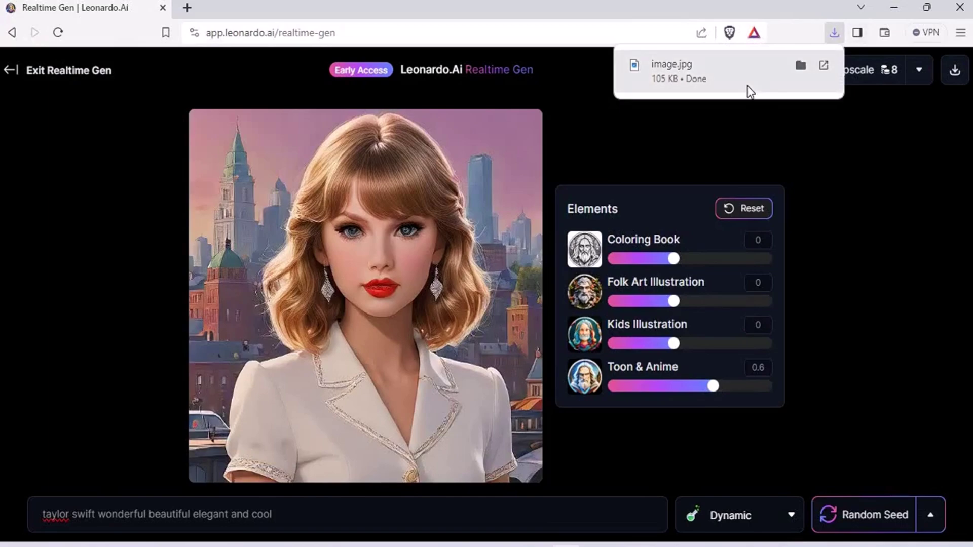
pyautogui.click(745, 73)
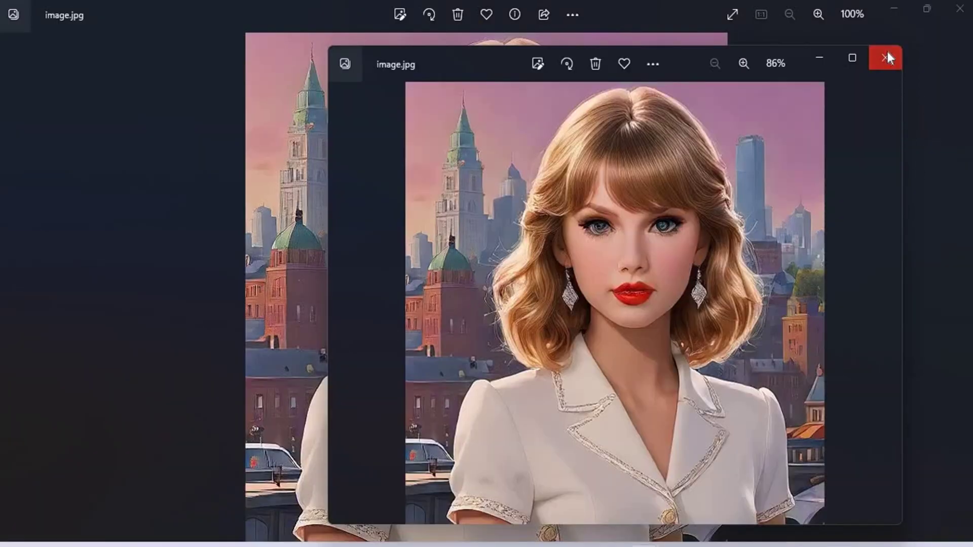
# - Close the smaller duplicate Photos window so only one image.jpg viewer remains
pyautogui.click(886, 58)
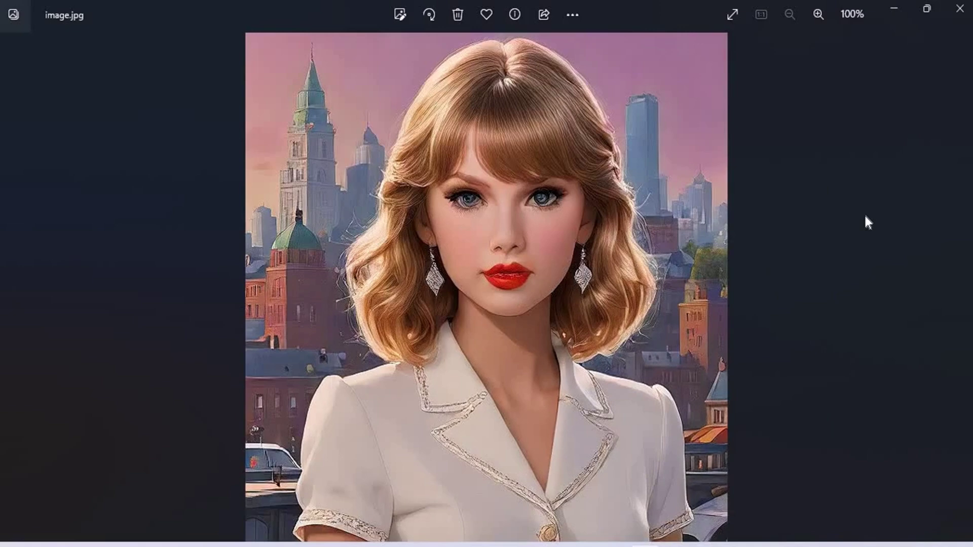